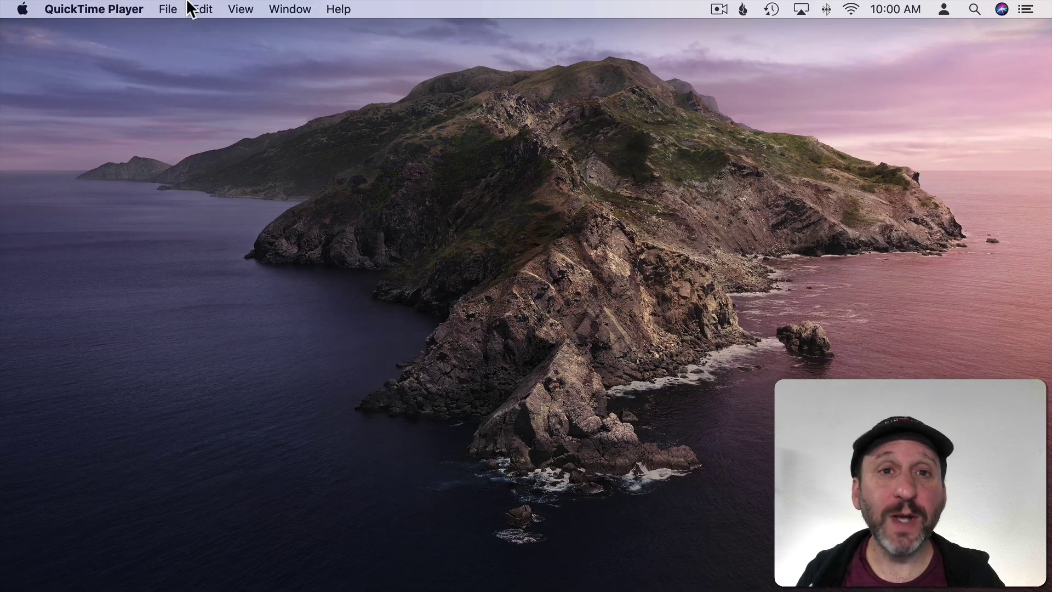
Step: Start a new QuickTime movie recording and set its quality to Maximum
left_click(175, 9)
left_click(179, 31)
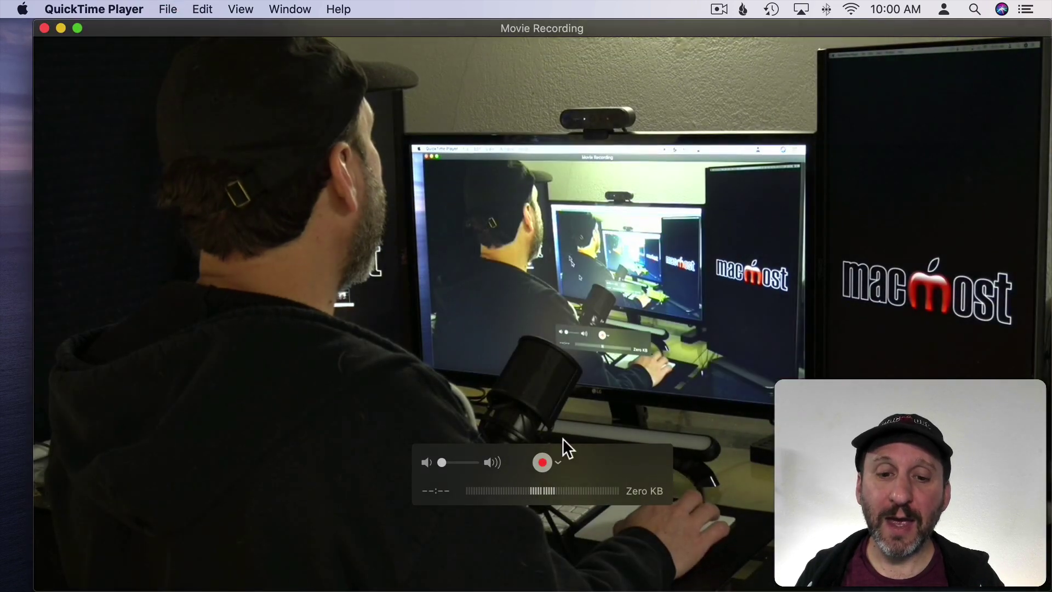
left_click(557, 462)
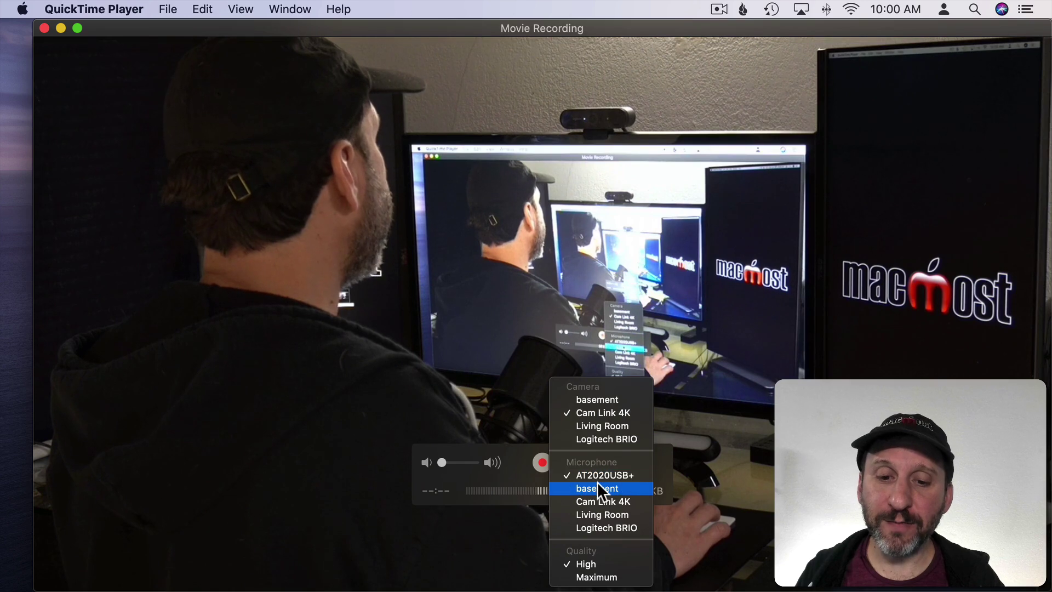
left_click(597, 578)
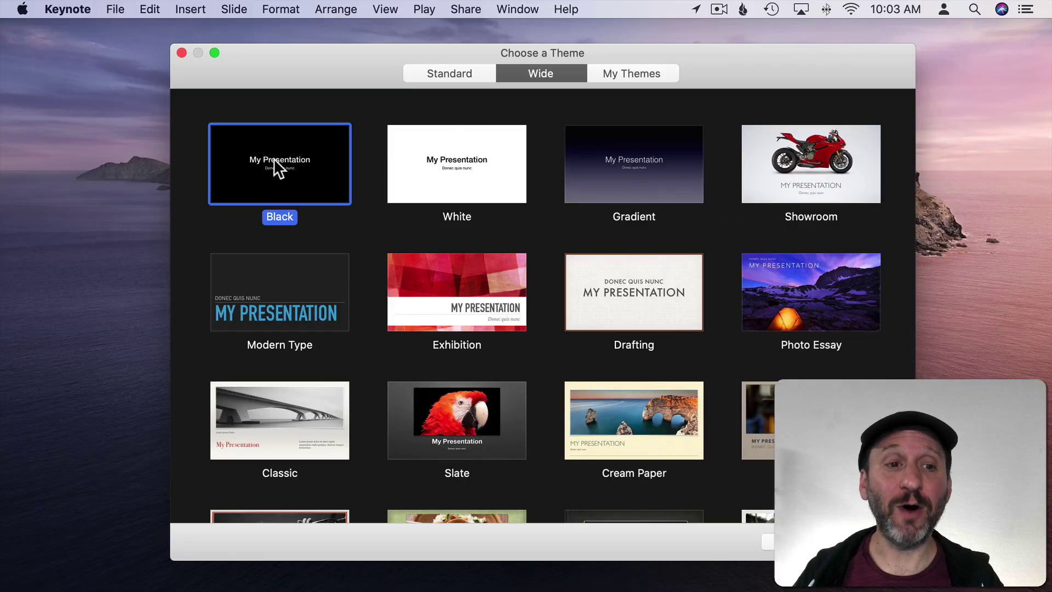
Step: Create a Black-theme presentation and delete the title and body placeholders
double_click(280, 163)
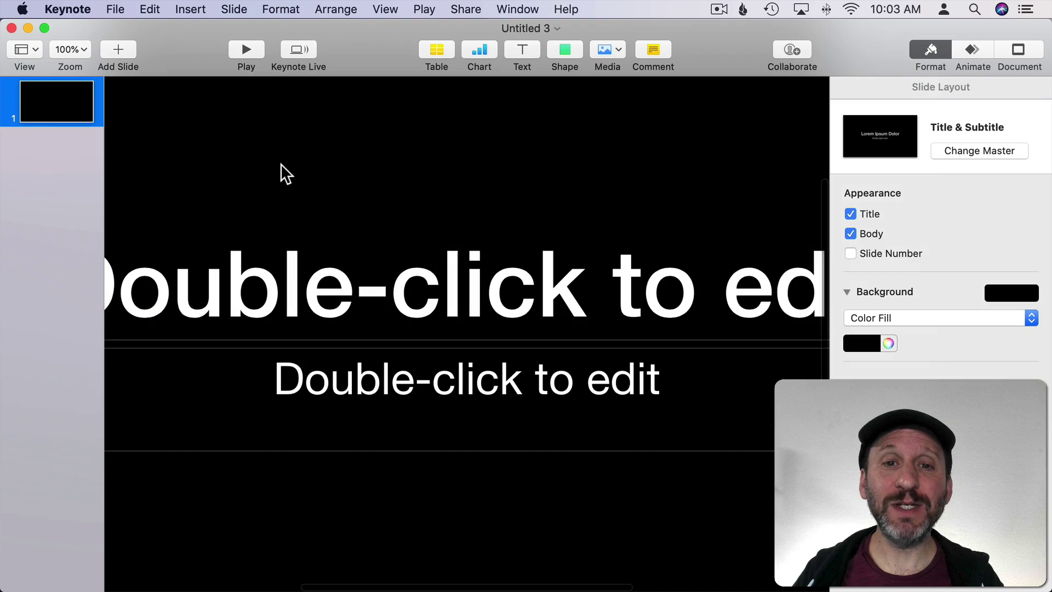
left_click(277, 283)
key("BackSpace")
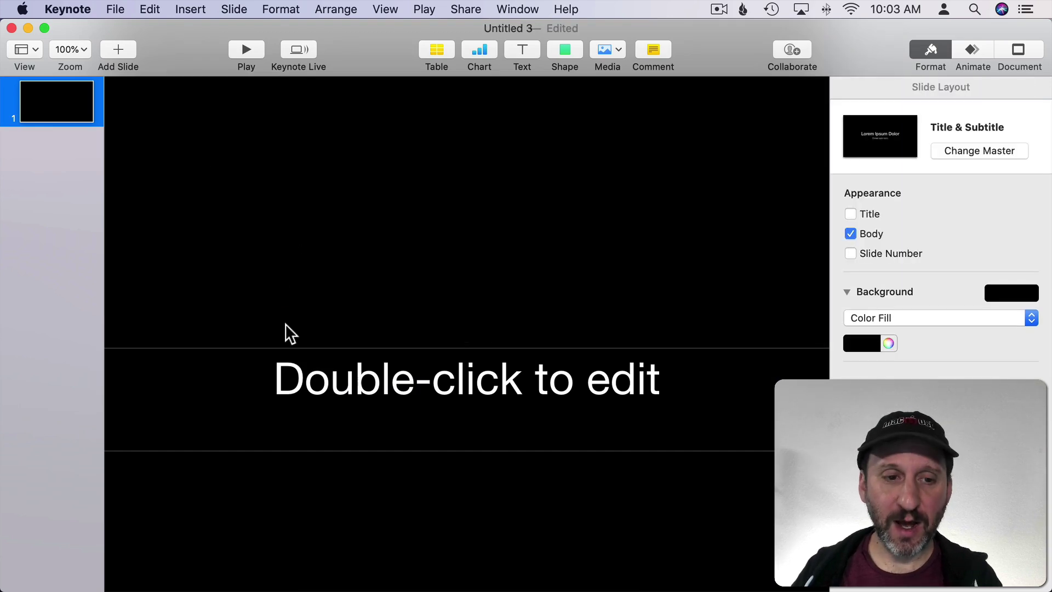
left_click(292, 387)
key("BackSpace")
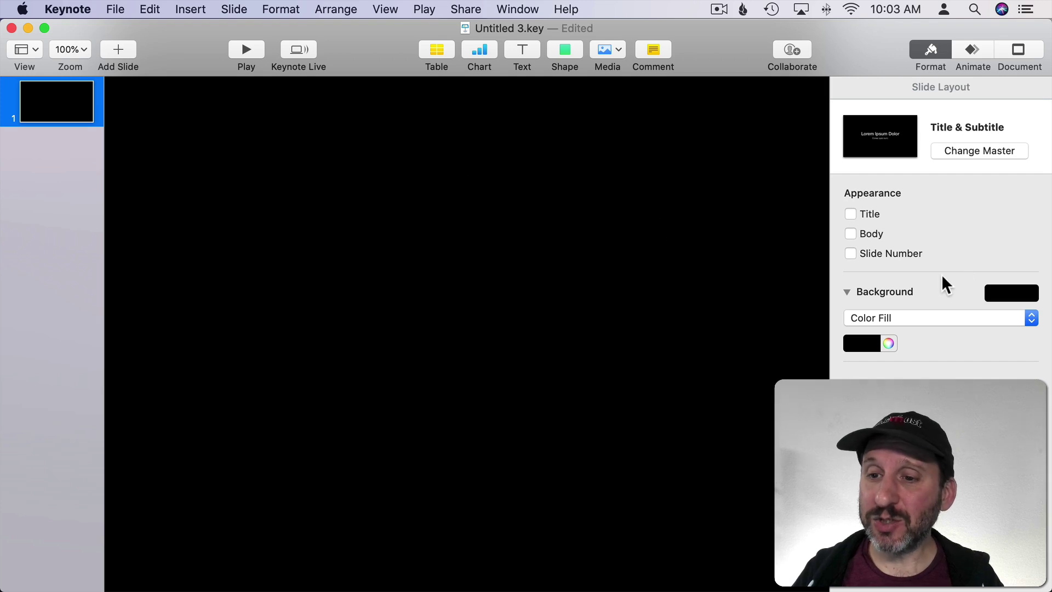
Step: Set a custom 500 × 500 slide size and view the slide at 100% zoom
left_click(1016, 49)
left_click(909, 447)
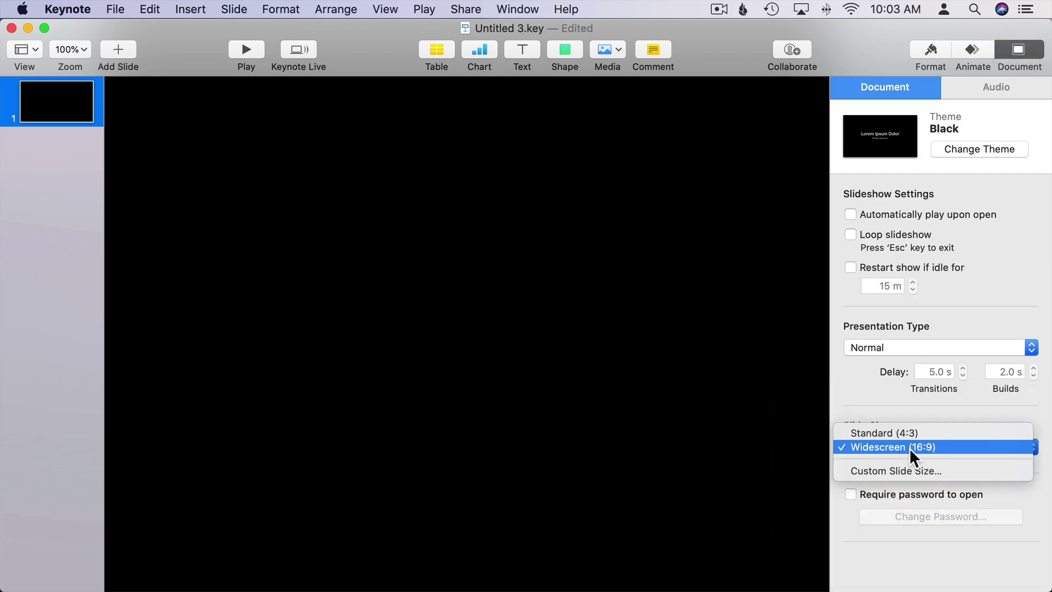
left_click(908, 469)
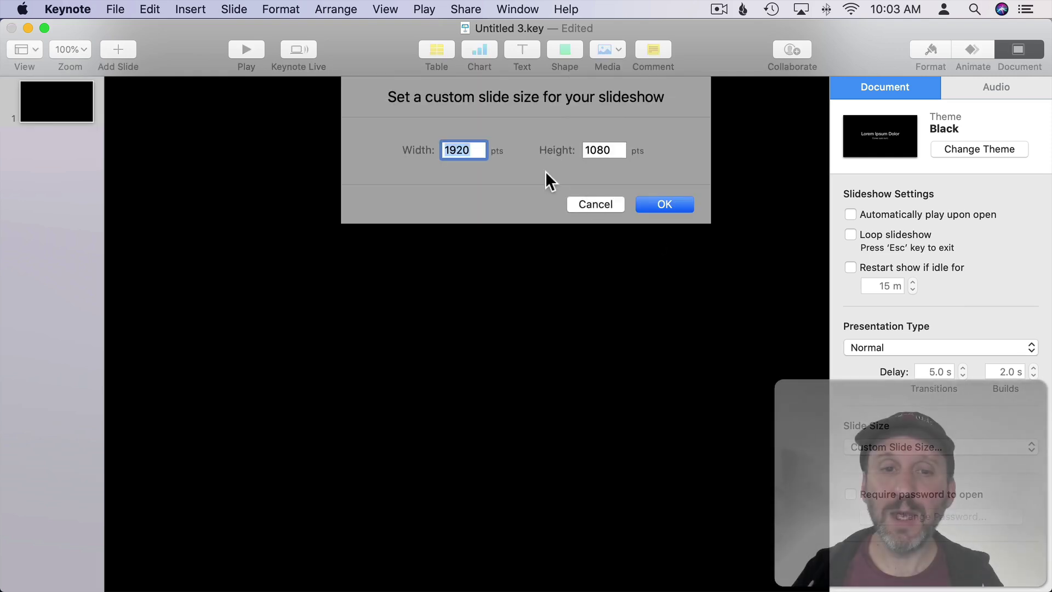
type("500")
left_click(576, 150)
type("500")
left_click(658, 205)
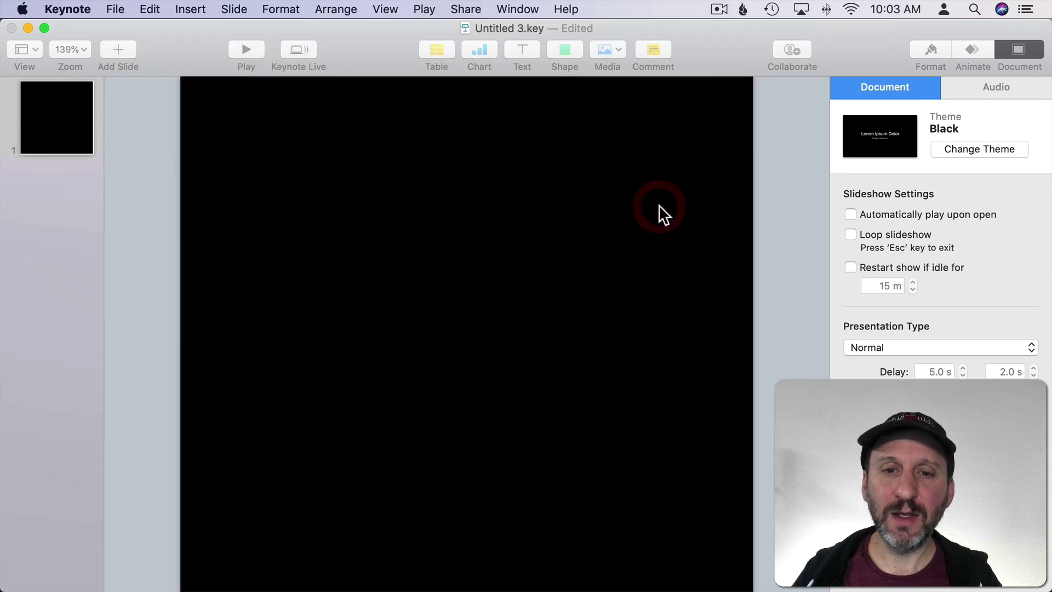
left_click(72, 49)
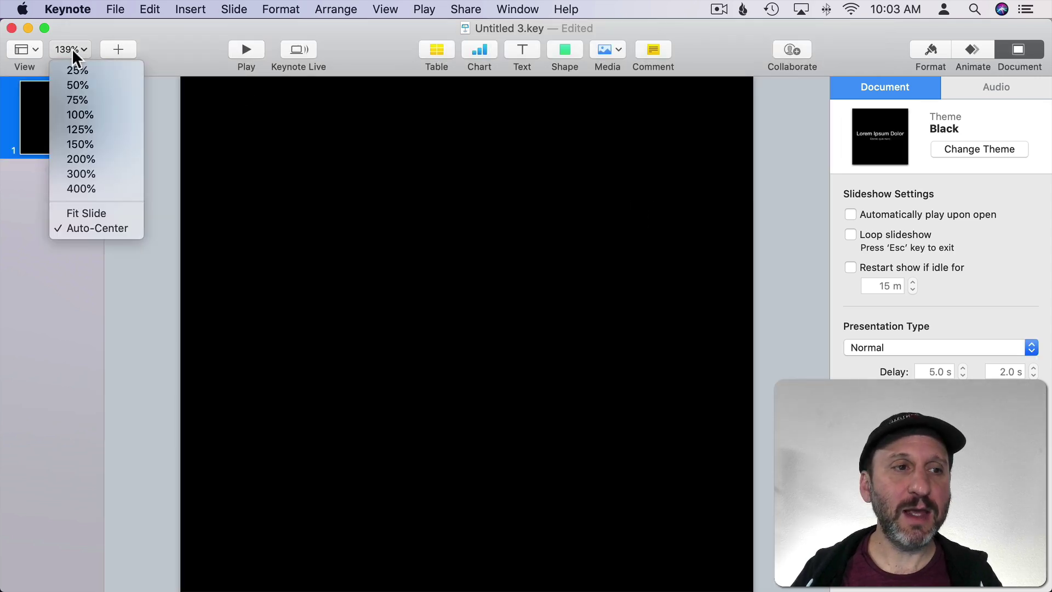
left_click(90, 116)
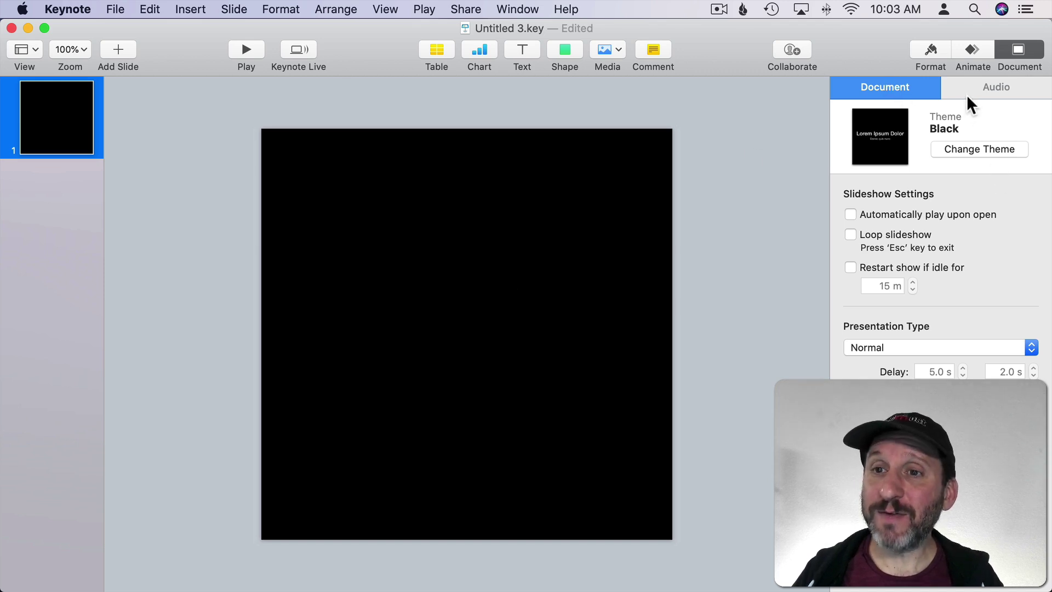
Step: Insert a circle and give it a dark red fill at about 25% opacity
left_click(568, 49)
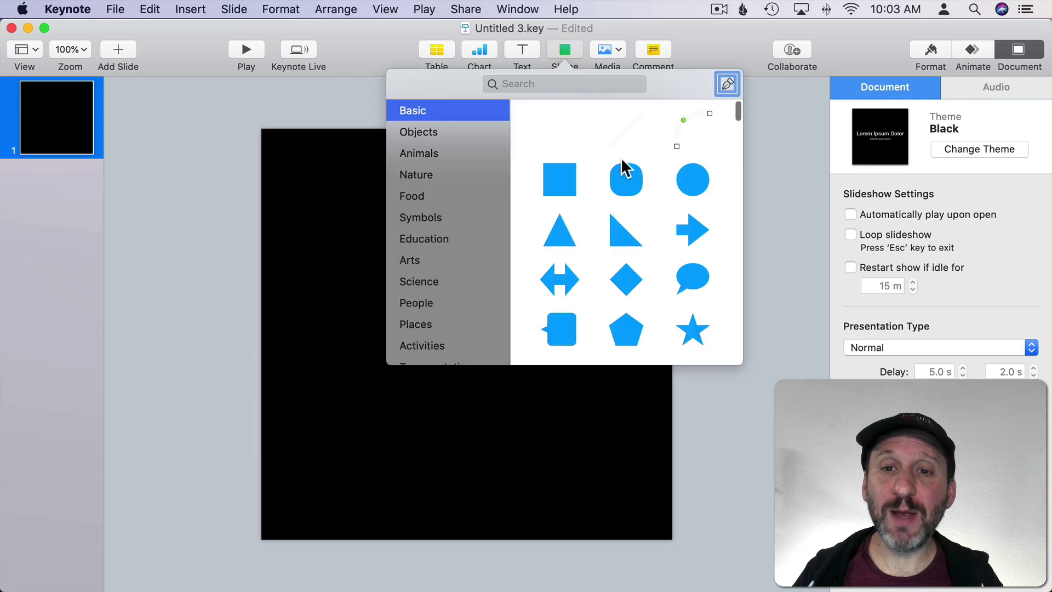
left_click(692, 181)
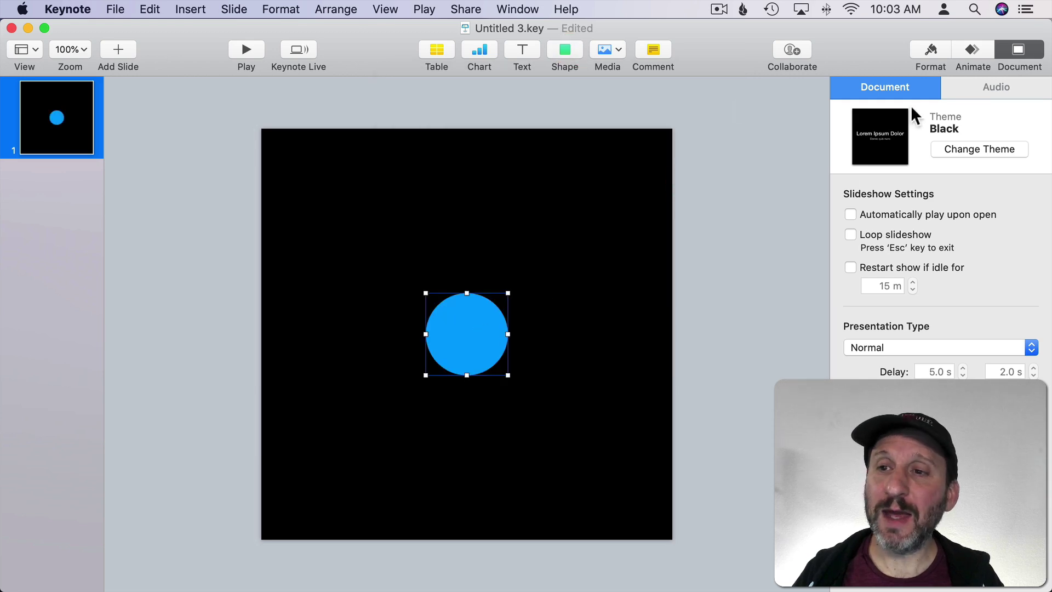
left_click(932, 52)
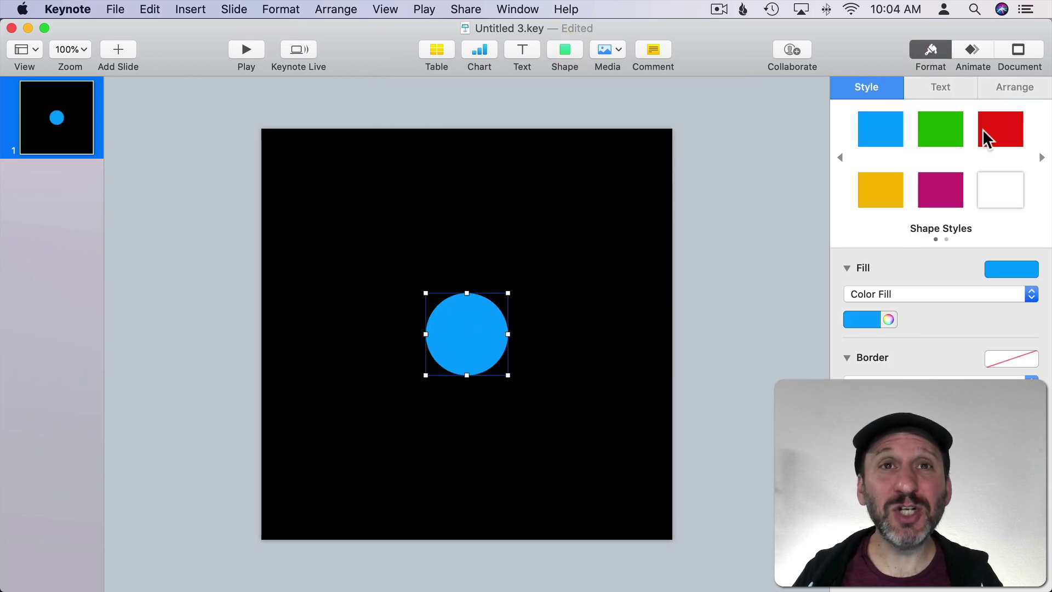
left_click(868, 317)
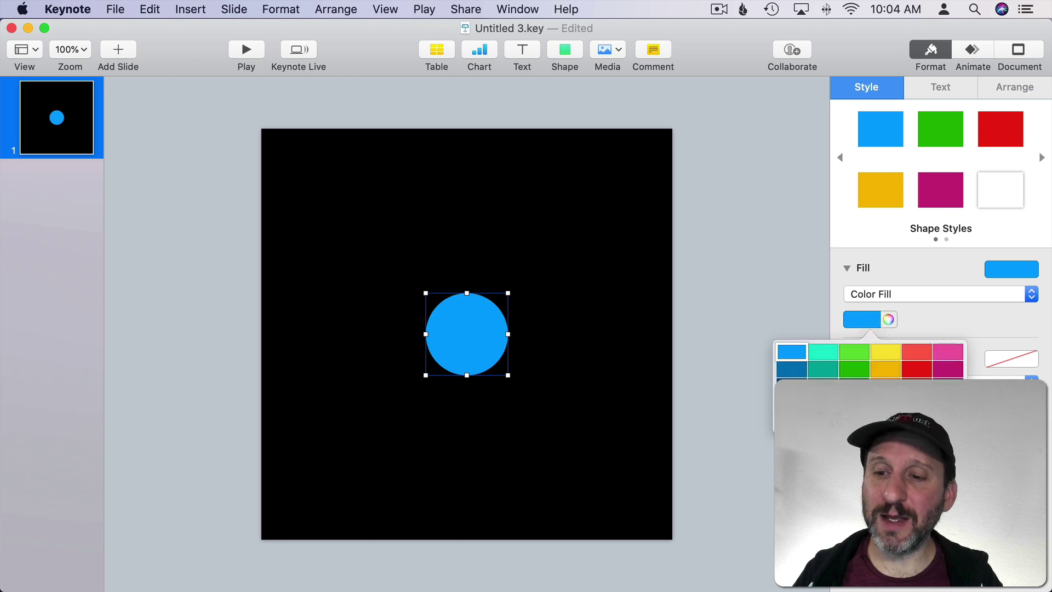
left_click(912, 384)
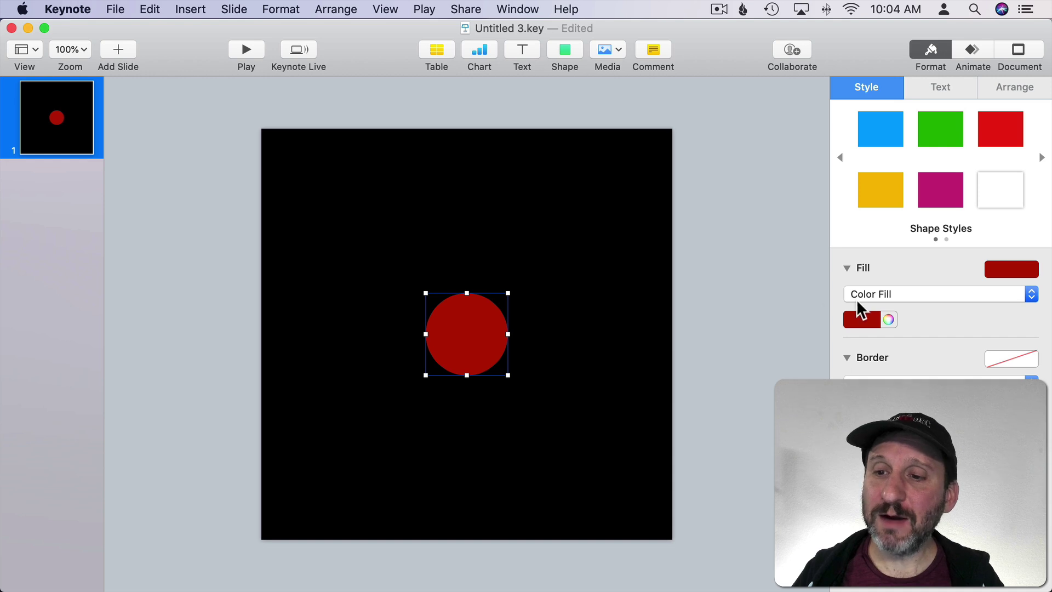
left_click(888, 319)
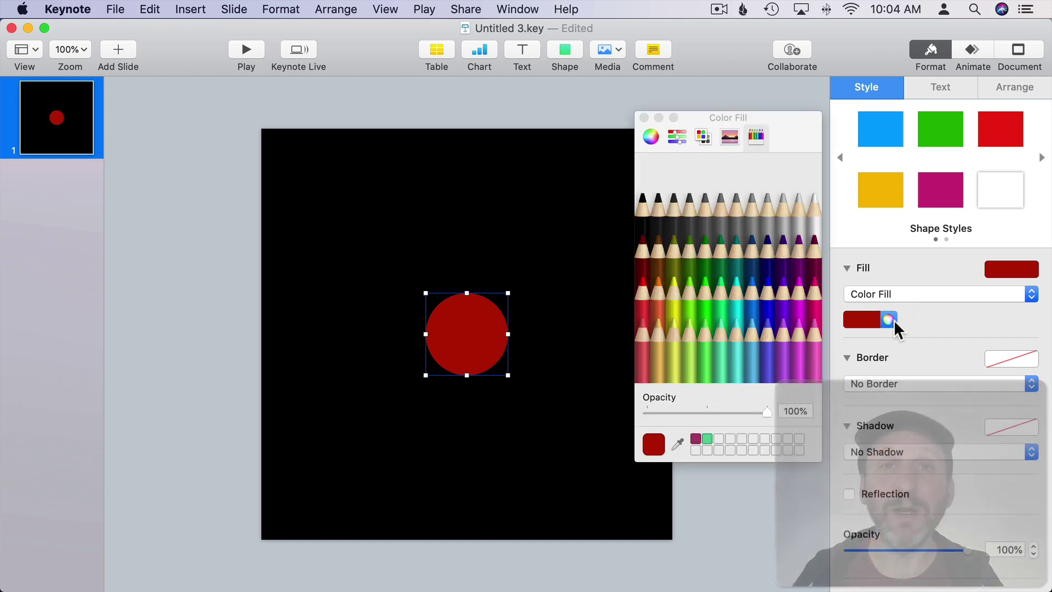
left_click_drag(731, 413, 678, 412)
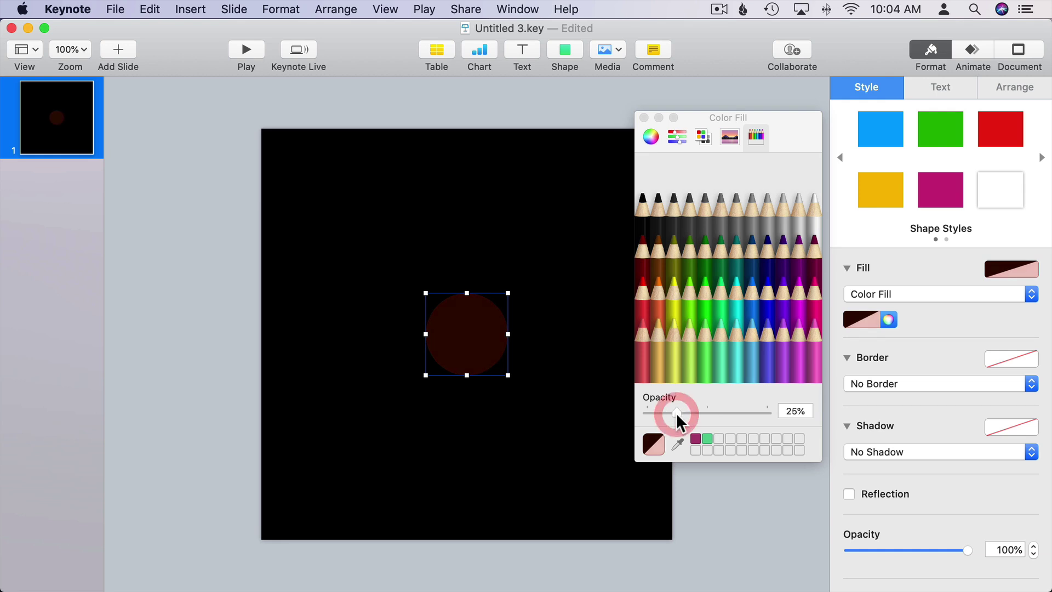
left_click(643, 117)
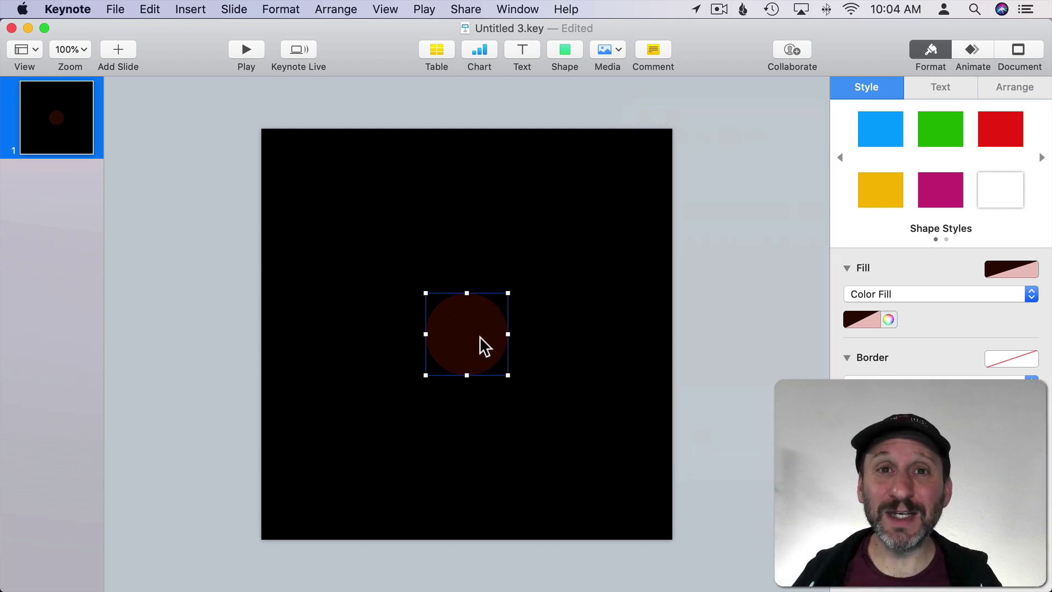
Step: Add a 60-second Flame build-in to the circle and preview it
left_click(975, 49)
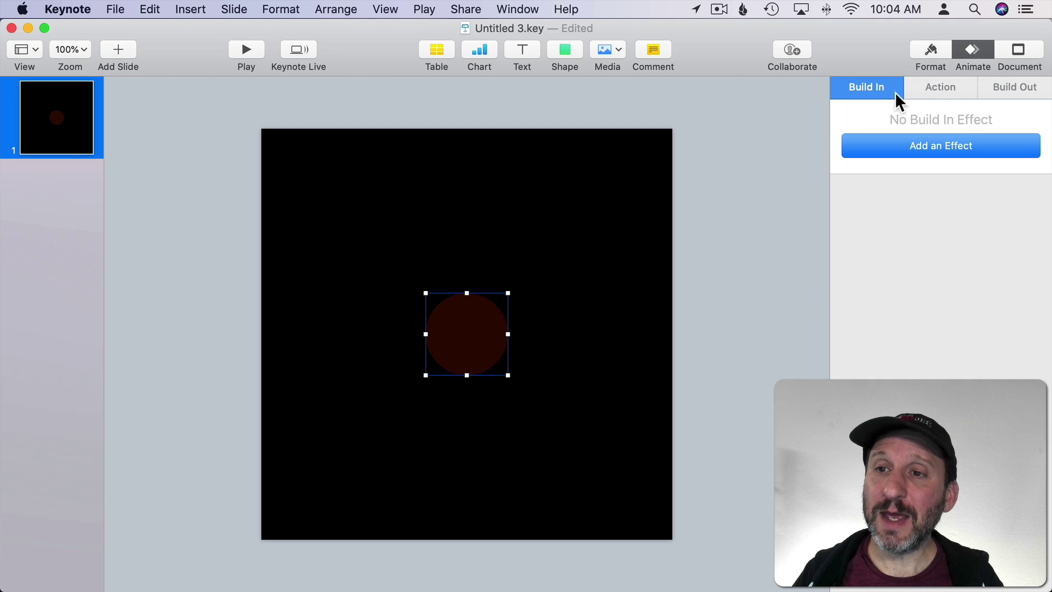
left_click(921, 146)
scroll(907, 400, "down", 10)
left_click(882, 444)
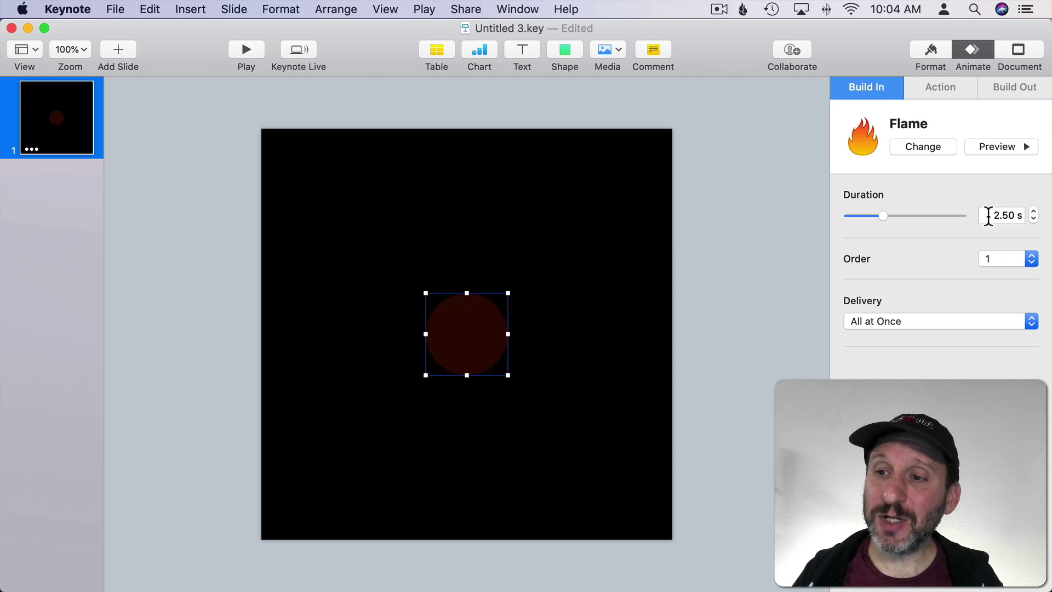
type("60")
key("Return")
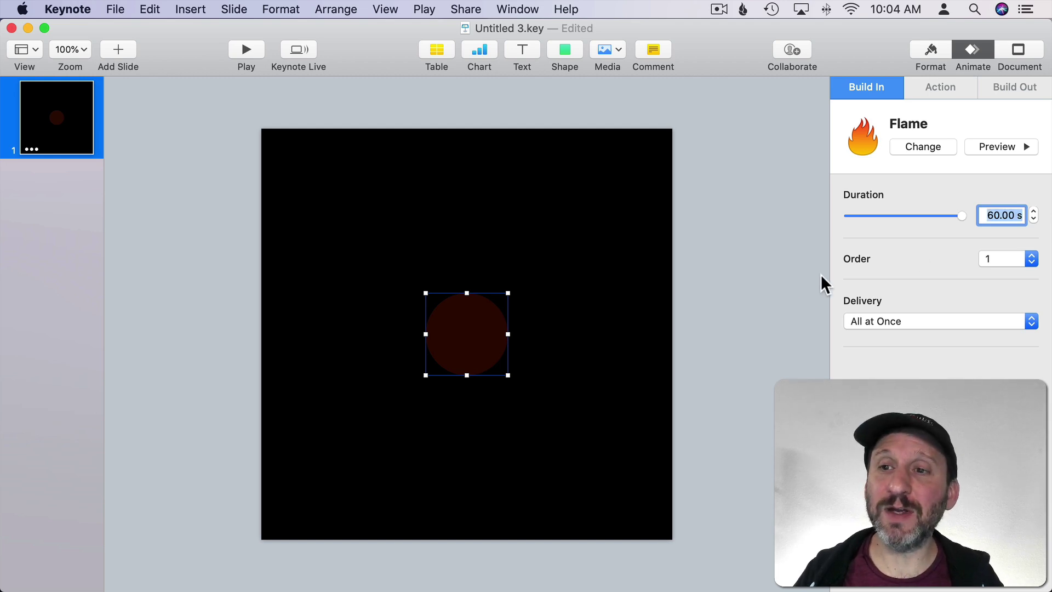
left_click(990, 147)
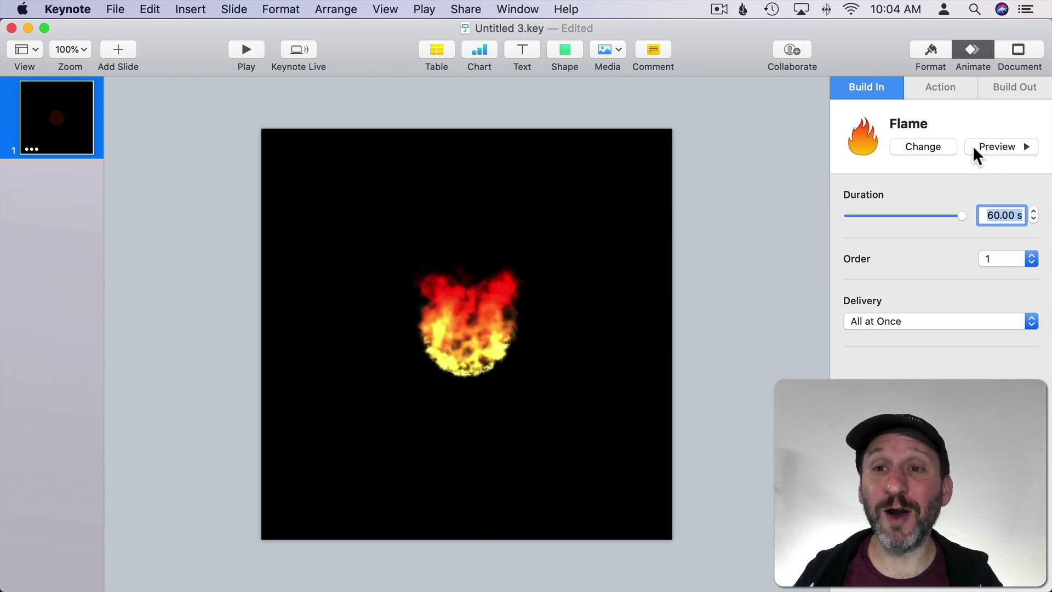
left_click(468, 326)
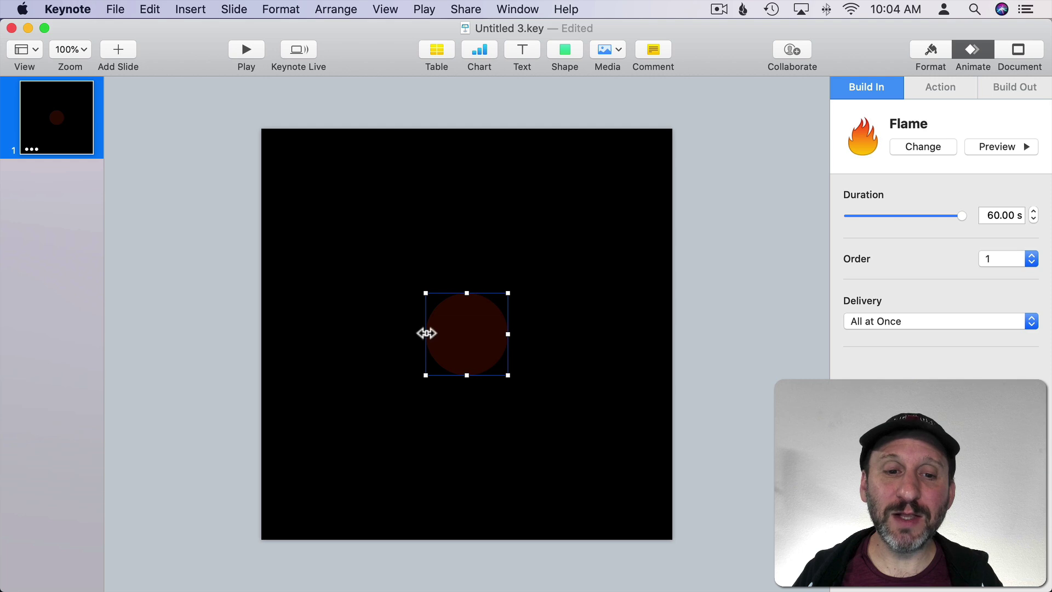
Step: Resize the circle to 250 × 250 pt, drag it to the slide centre, and preview its Flame build
left_click(926, 48)
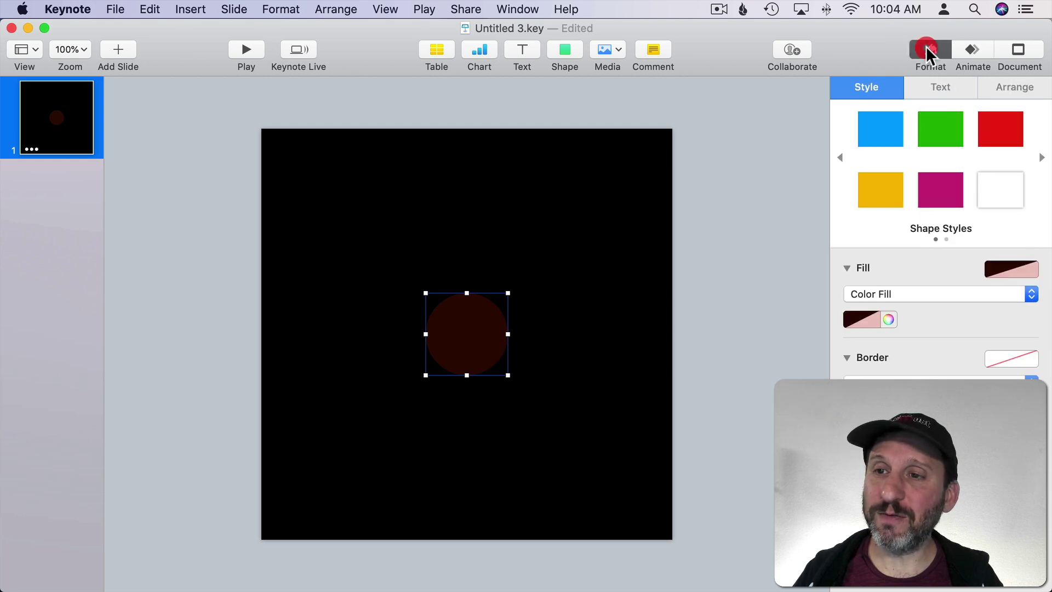
left_click(1001, 86)
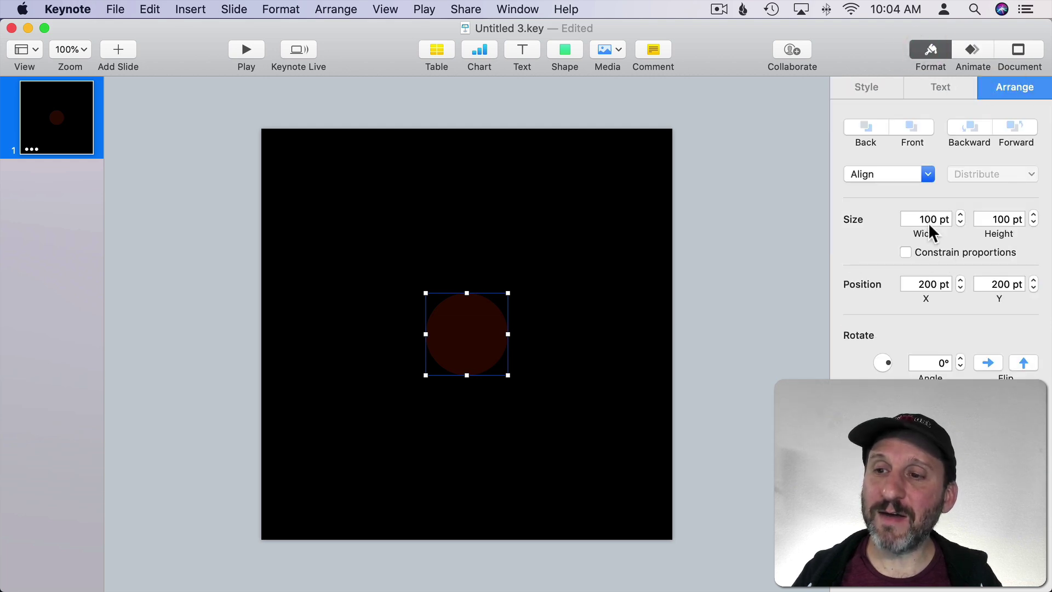
type("250")
key("Return")
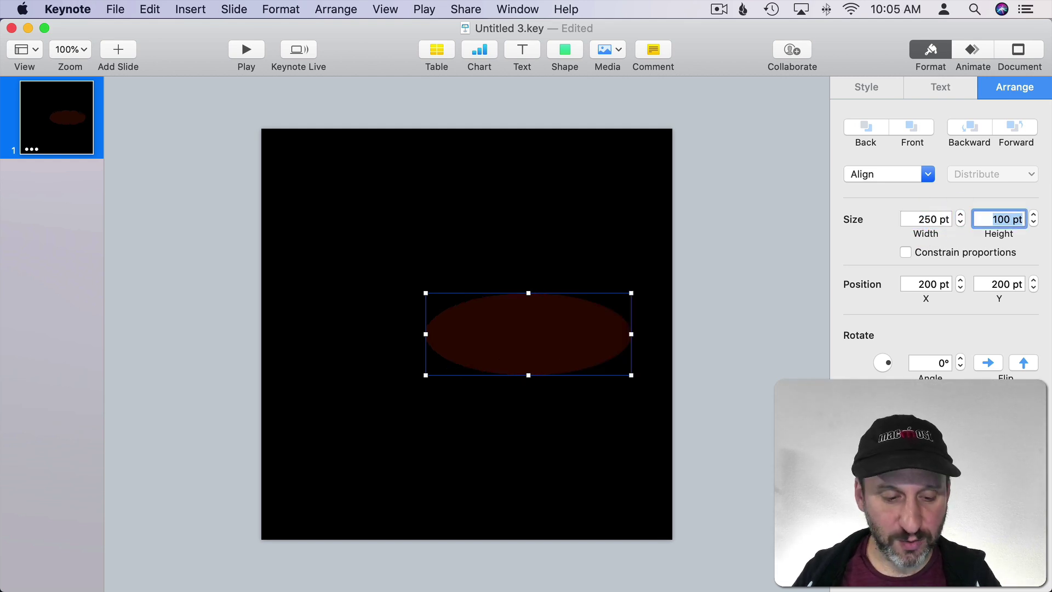
type("250")
key("Return")
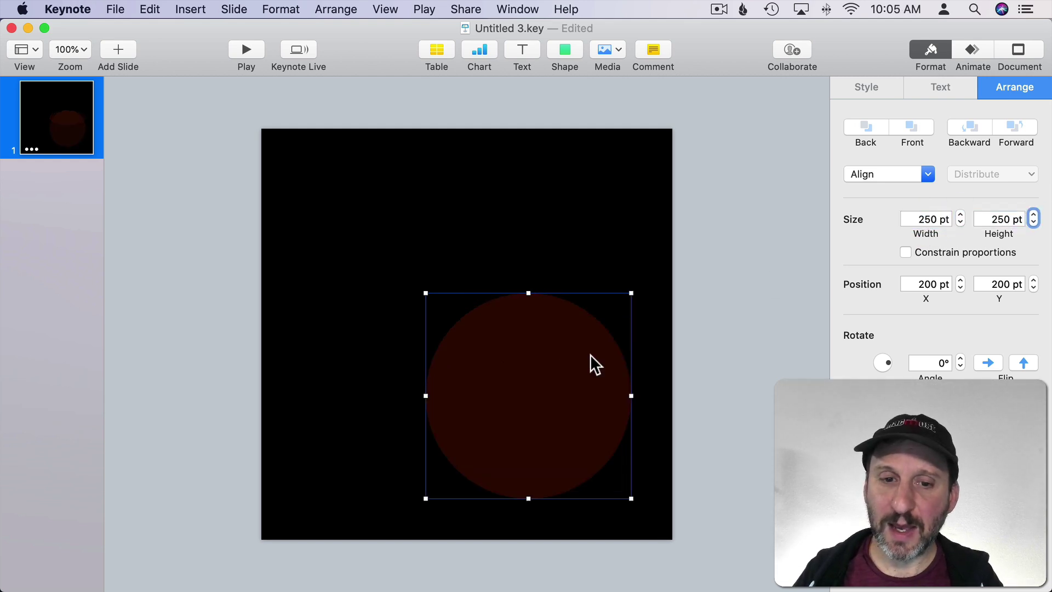
left_click_drag(589, 356, 492, 412)
left_click(970, 50)
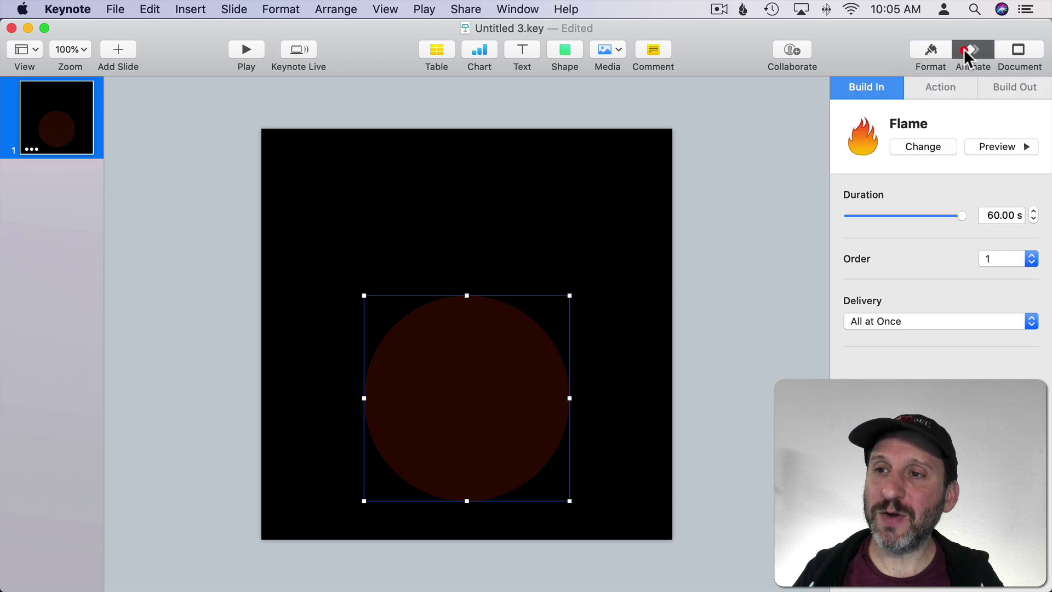
left_click(996, 146)
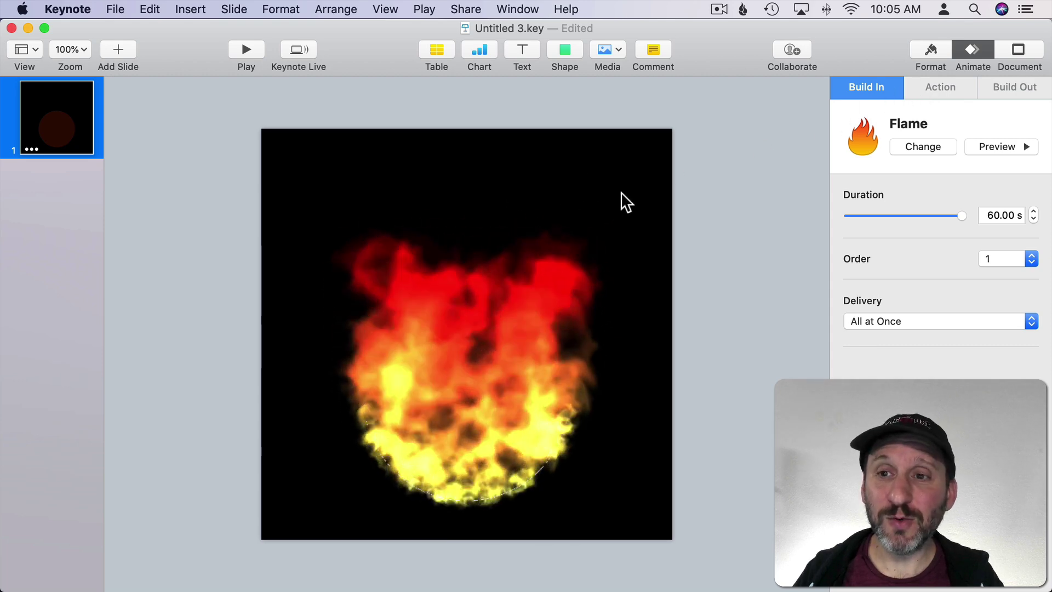
Step: Deselect the circle and set the slide's Background to No Fill
left_click(622, 190)
left_click(627, 156)
left_click(929, 50)
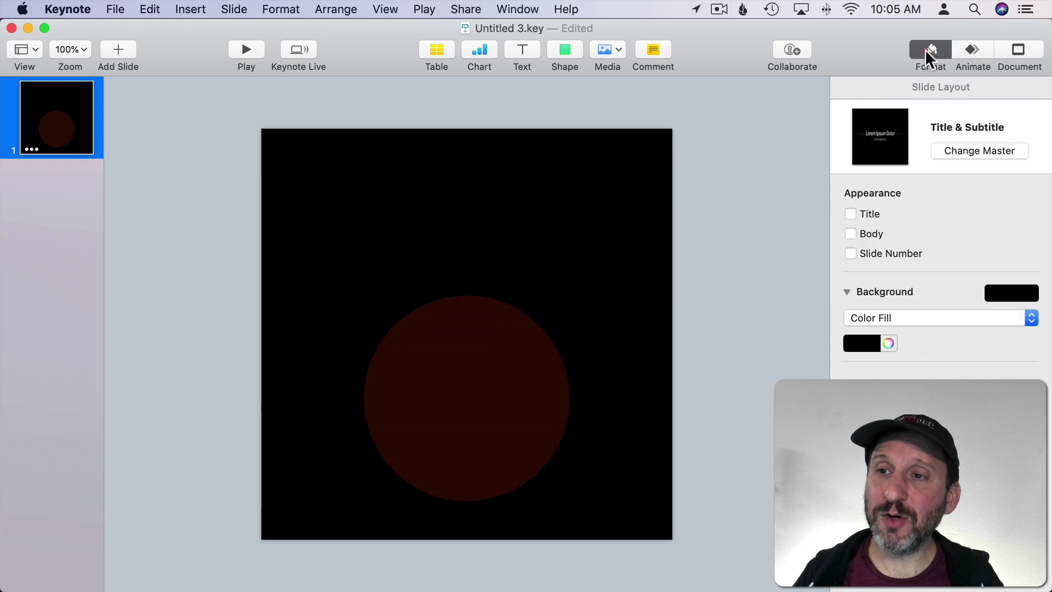
left_click(882, 313)
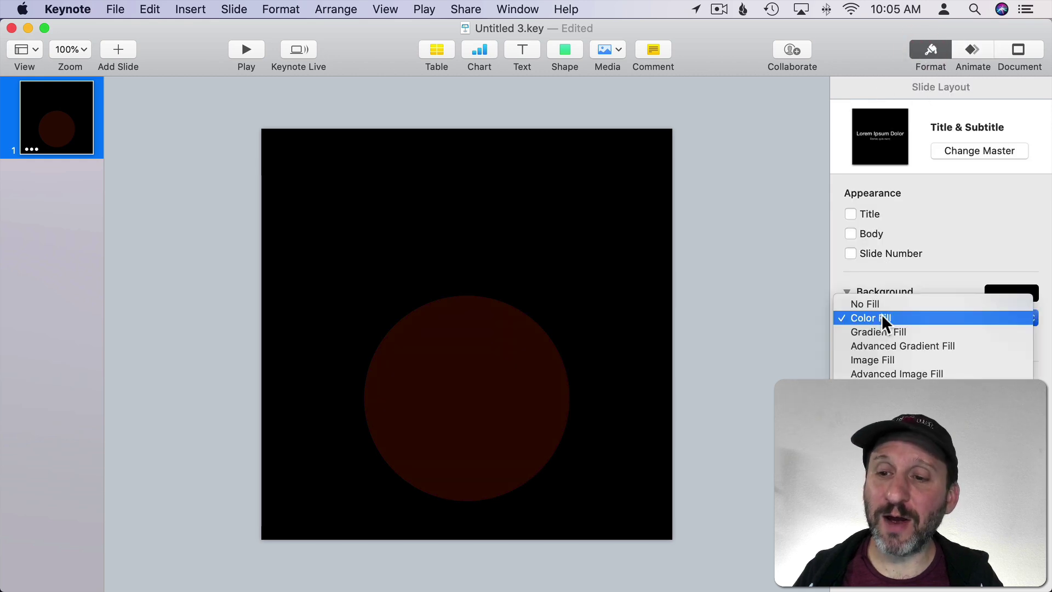
left_click(880, 302)
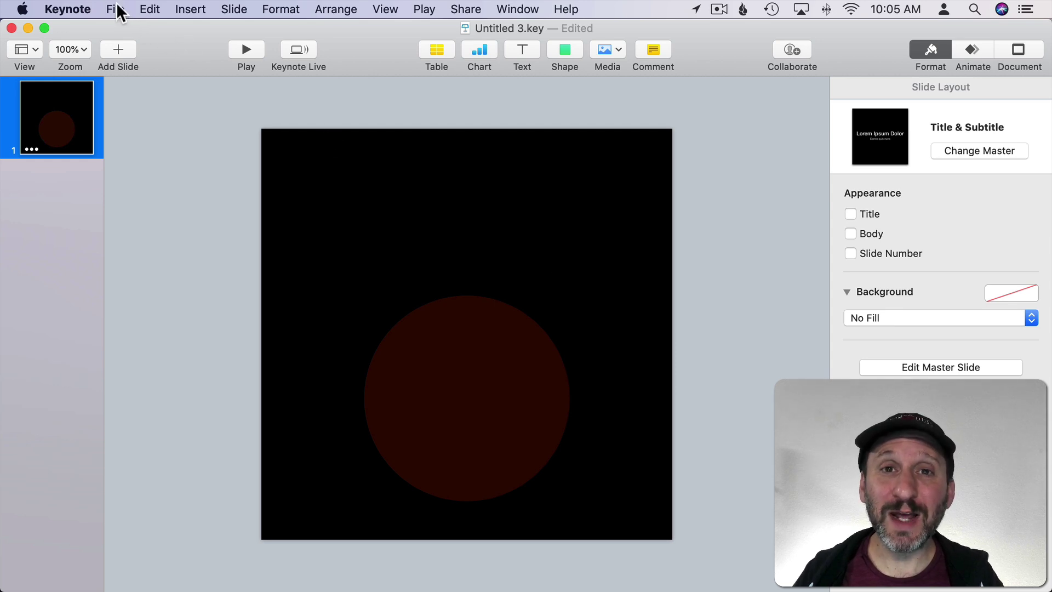
left_click(82, 9)
left_click(121, 8)
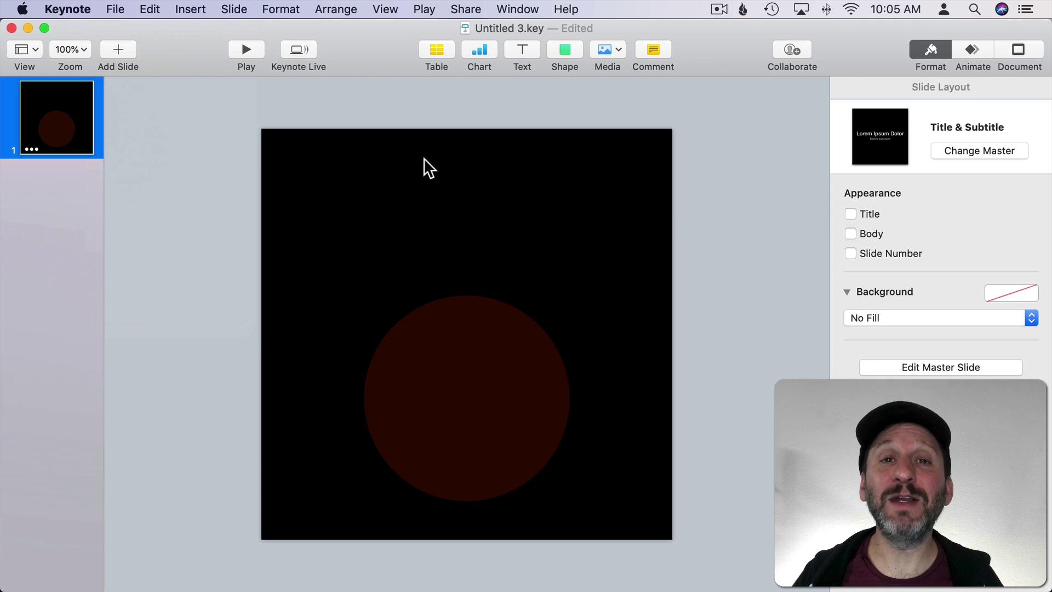
Step: Export the slide as a custom 500 × 500 ProRes 4444 movie with transparent backgrounds
left_click(124, 7)
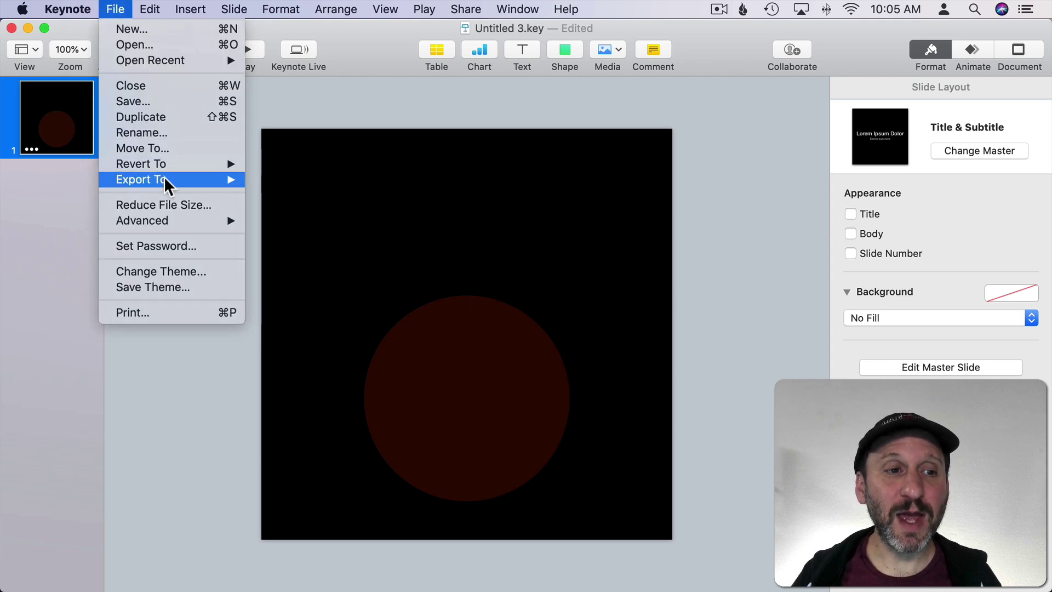
mouse_move(165, 179)
left_click(290, 208)
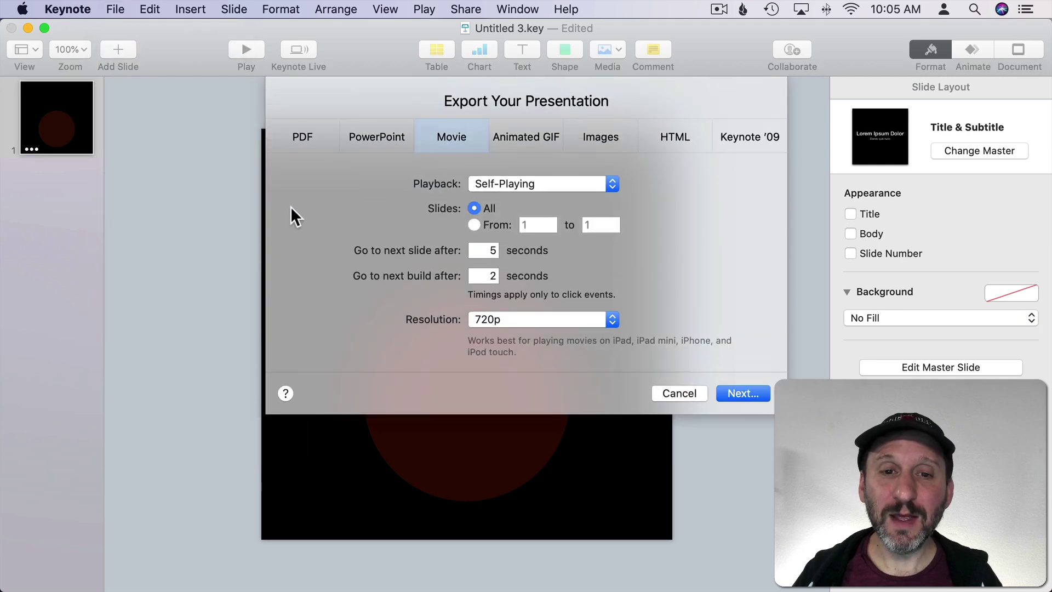
left_click(507, 317)
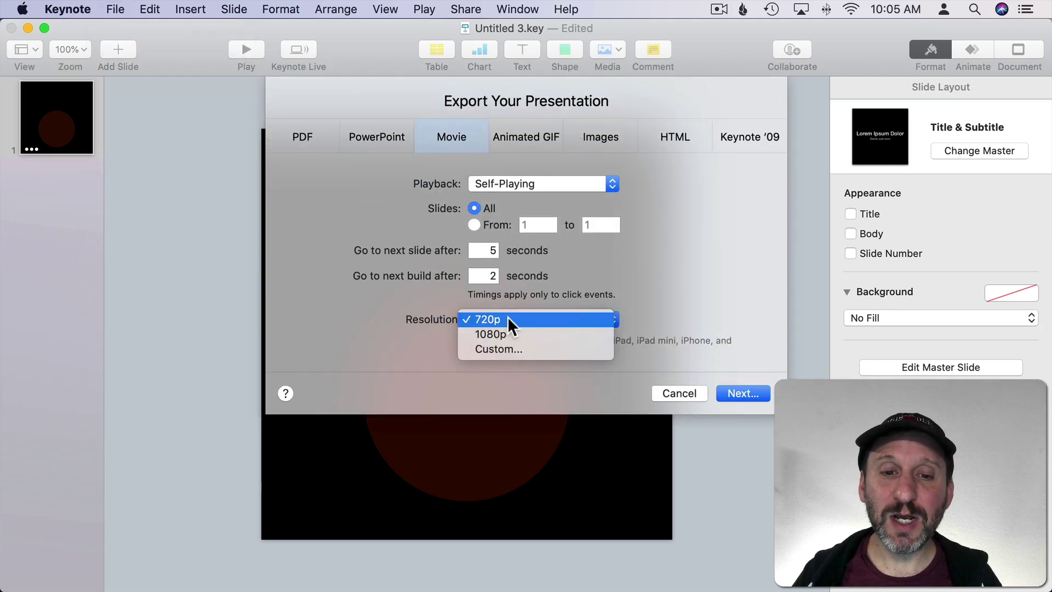
left_click(514, 348)
double_click(481, 346)
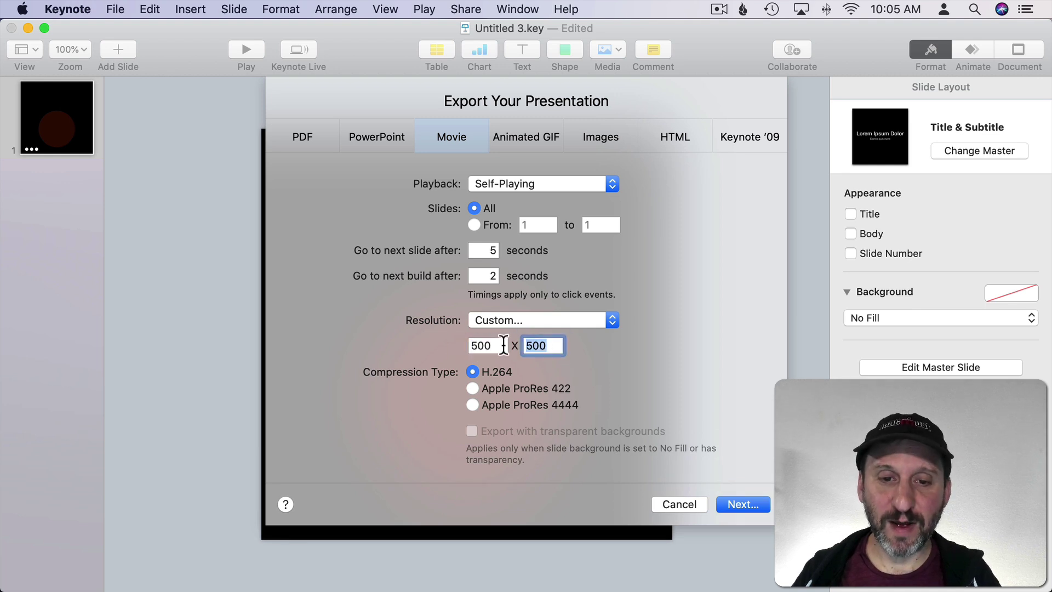
left_click(472, 404)
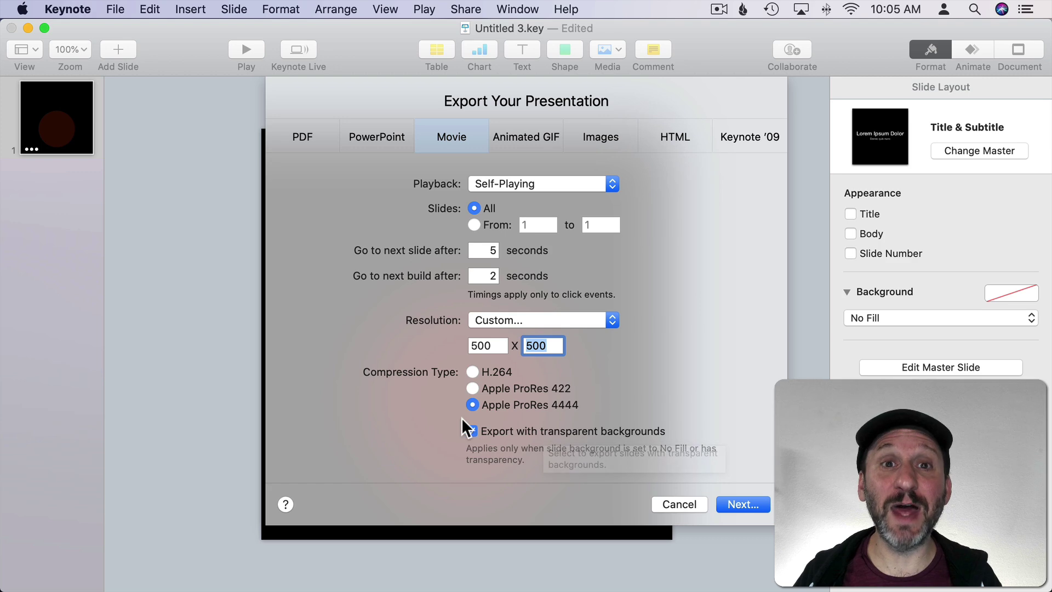
left_click(748, 501)
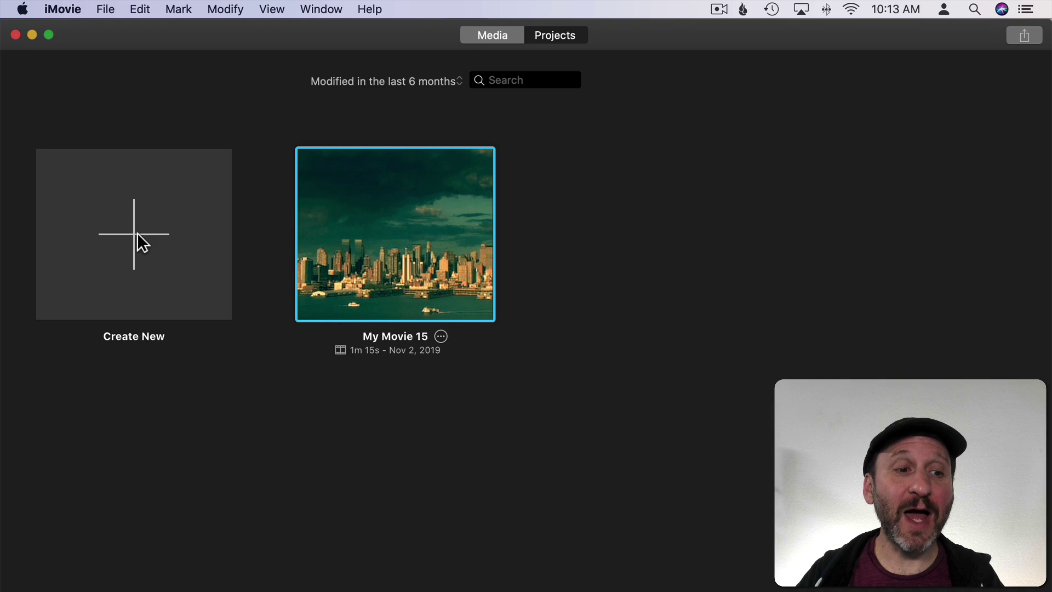
Step: Create a new movie project with the presenter video and Fireball.mov layered above it at the start
left_click(137, 232)
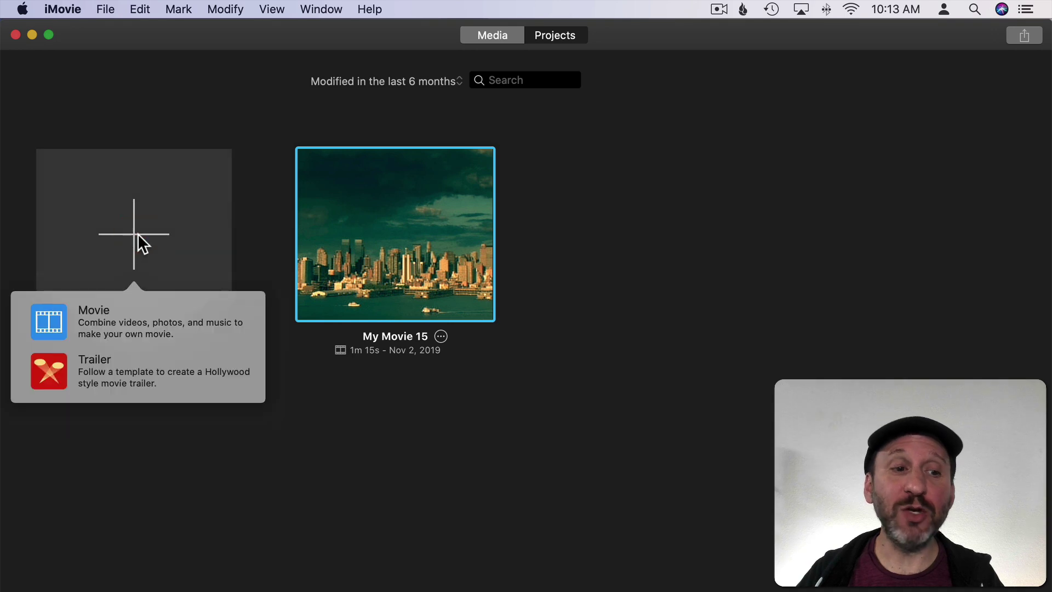
left_click(88, 314)
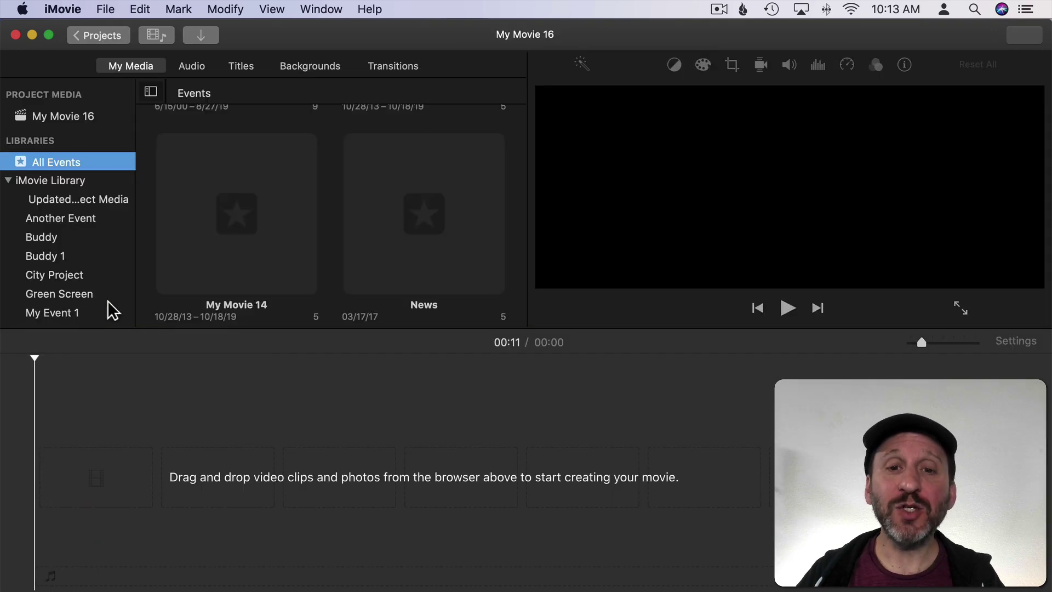
left_click_drag(884, 38, 809, 33)
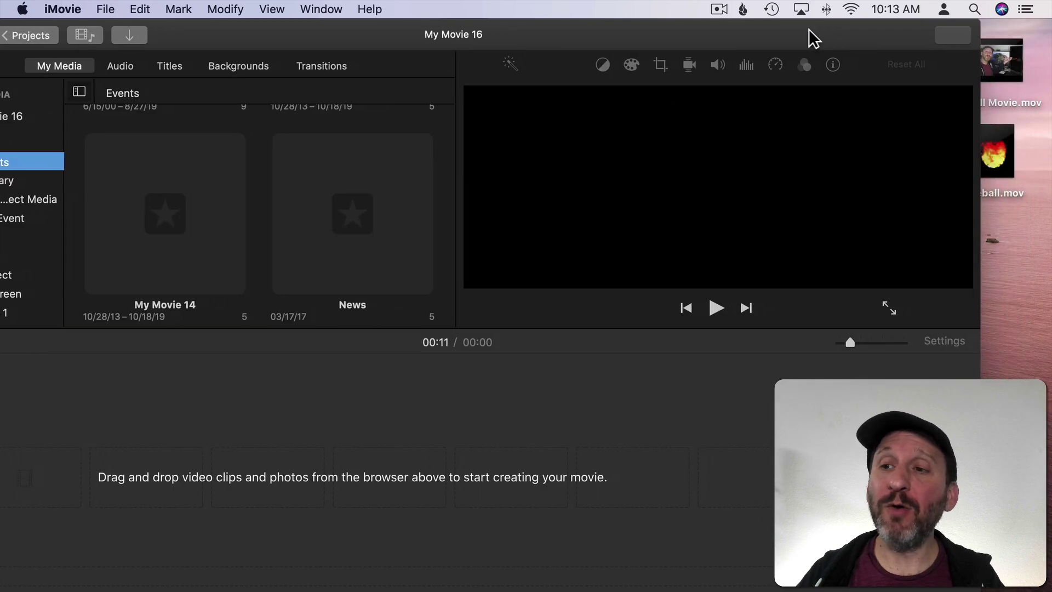
left_click_drag(1001, 59, 73, 475)
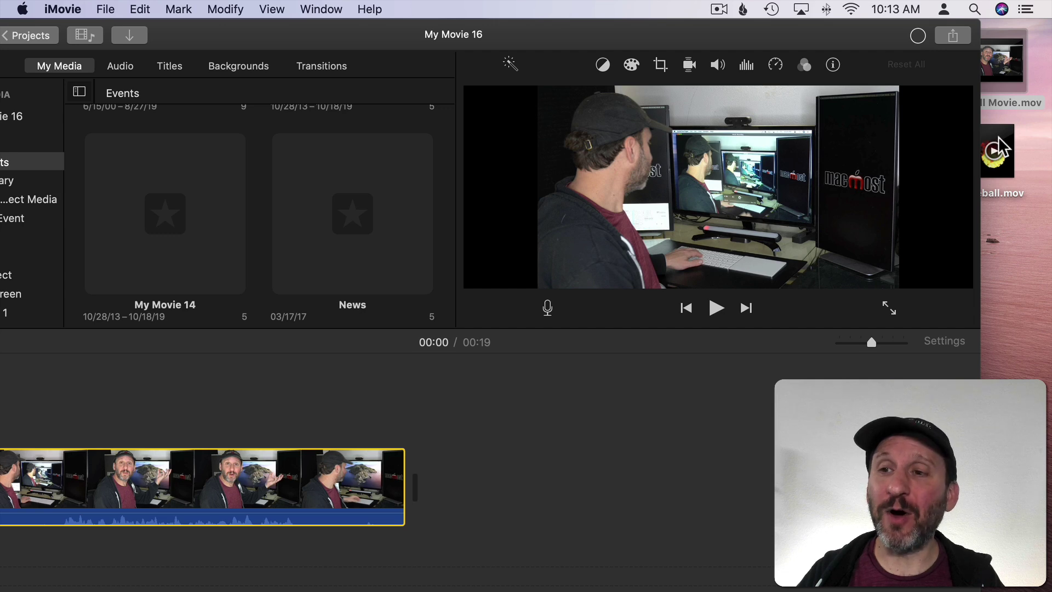
left_click_drag(1001, 145, 112, 405)
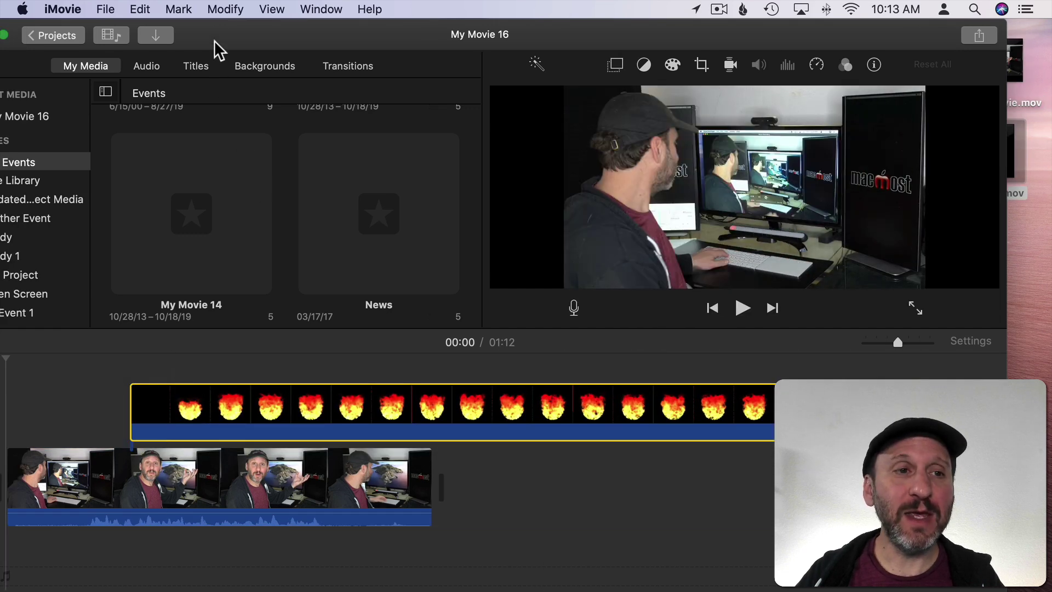
left_click_drag(215, 43, 263, 38)
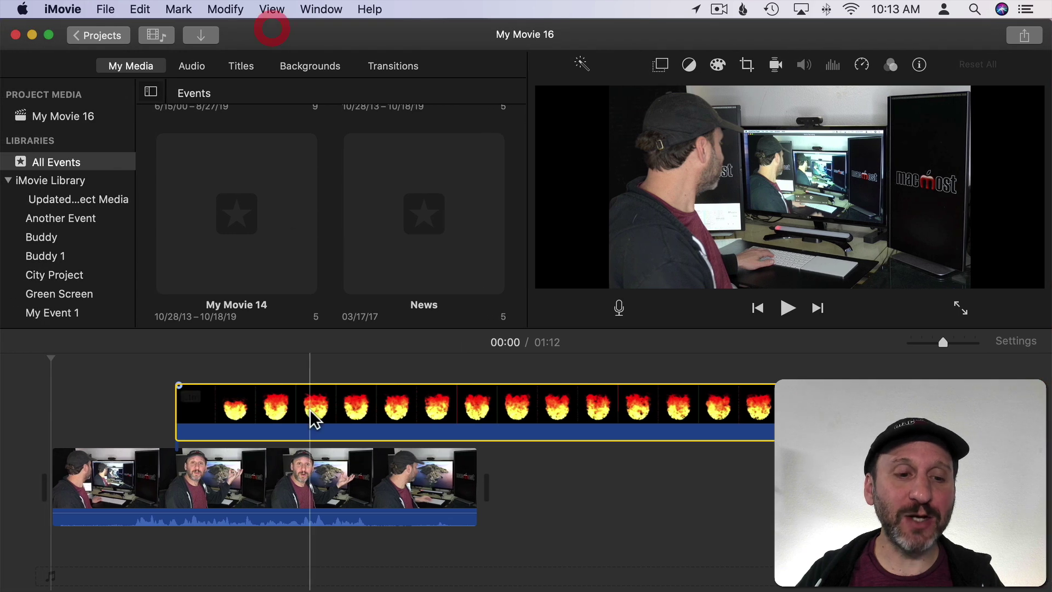
left_click_drag(312, 418, 94, 411)
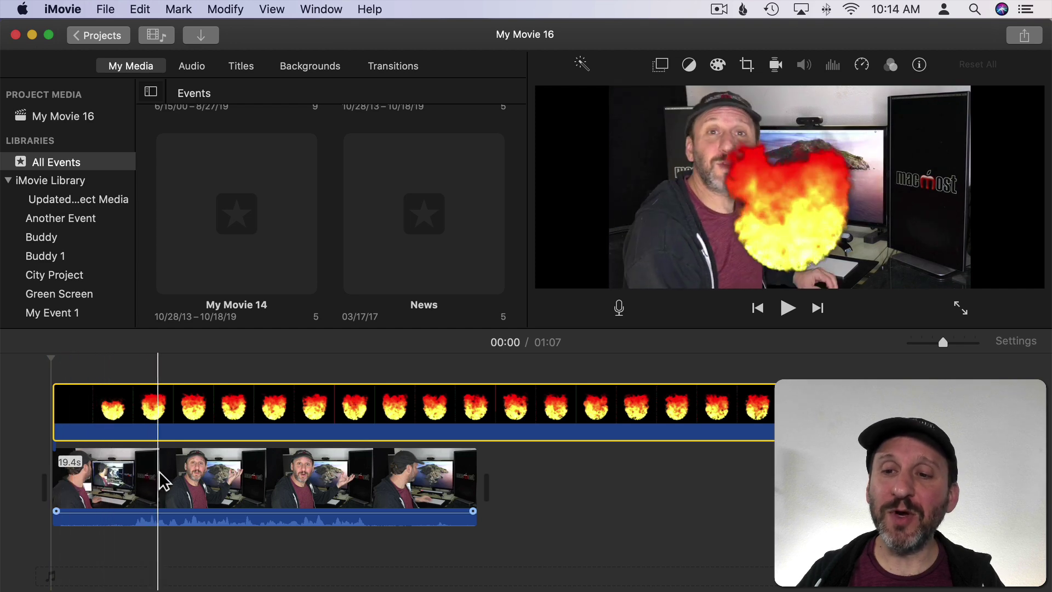
Step: Split the presenter clip at 00:06, delete the 6.6s opening, and realign the fireball overlay
left_click(196, 477)
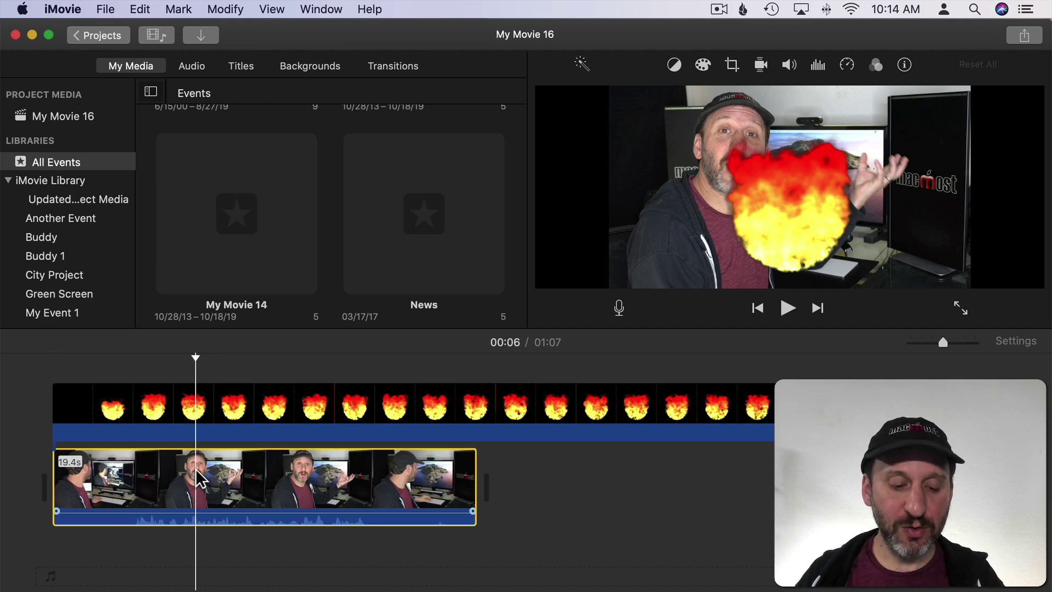
key("super+b")
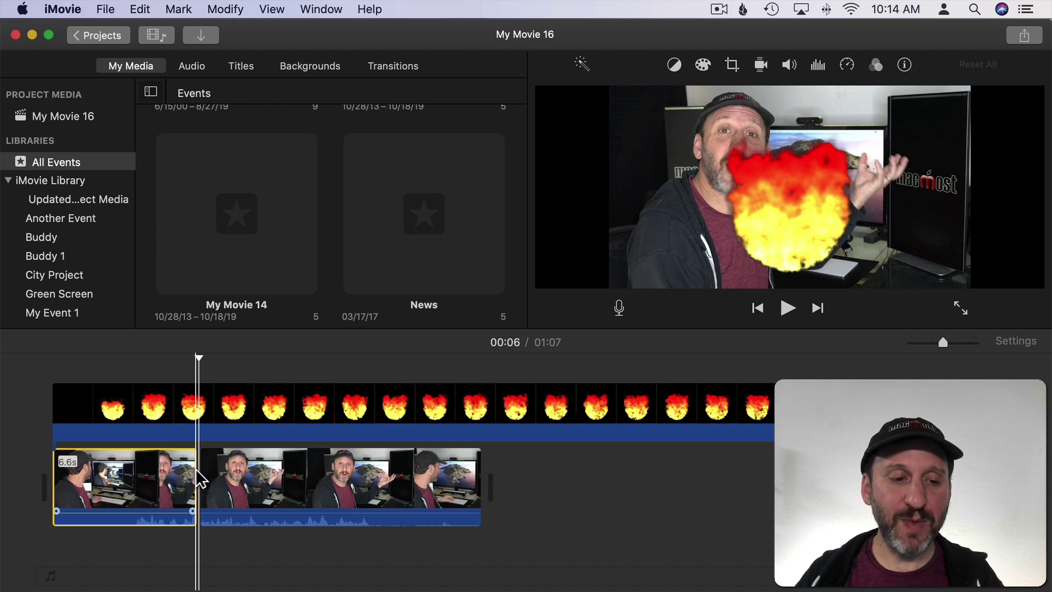
left_click(150, 471)
left_click_drag(118, 425, 266, 425)
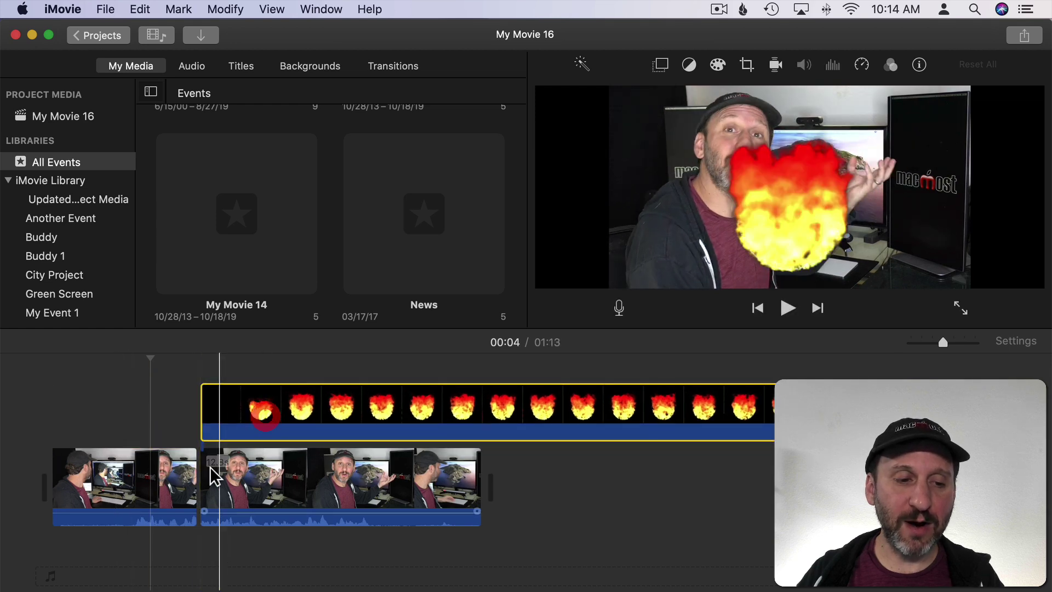
left_click(168, 488)
key("Delete")
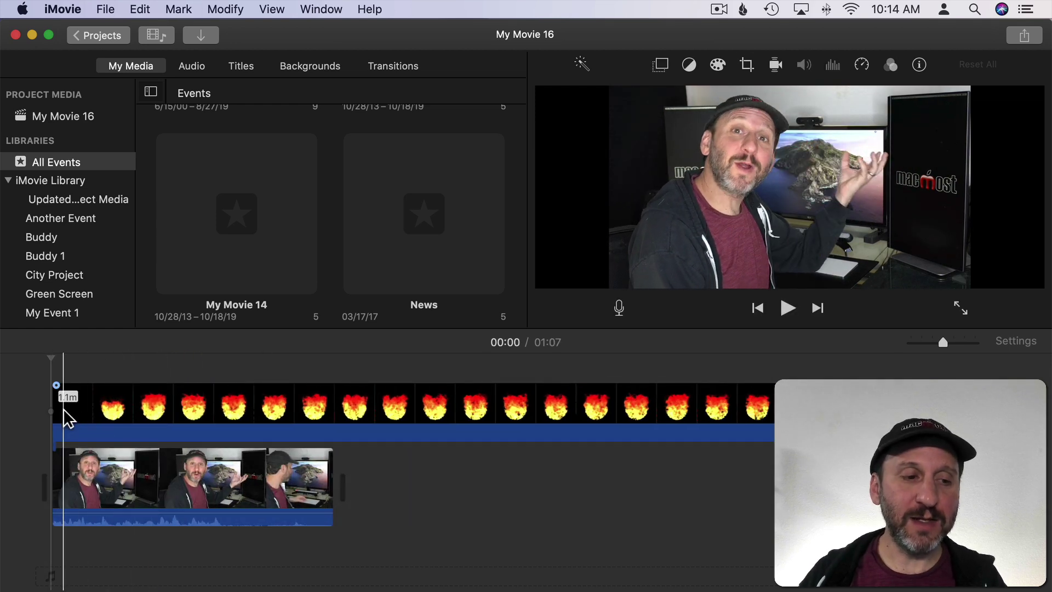
left_click_drag(43, 406, 102, 408)
key("space")
key("space")
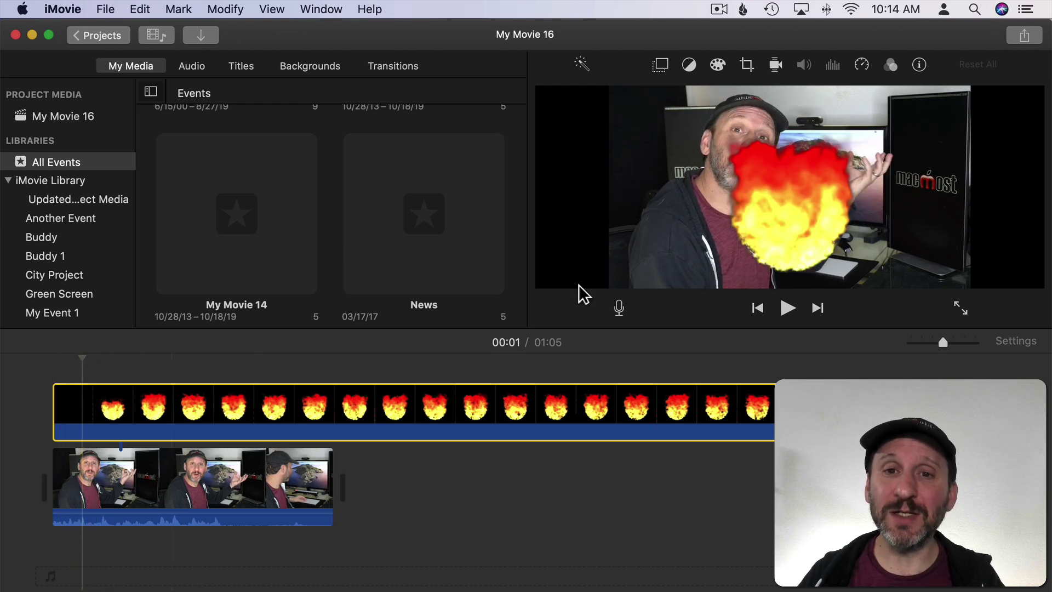
Step: Switch the fireball overlay to Picture in Picture and place its box by the raised hand
left_click(212, 417)
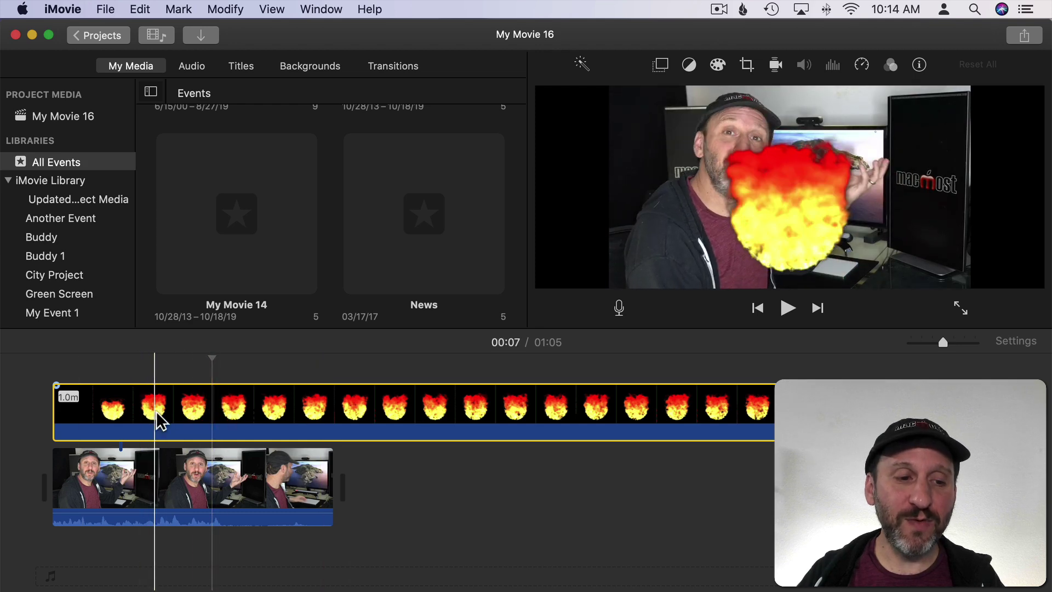
left_click(661, 66)
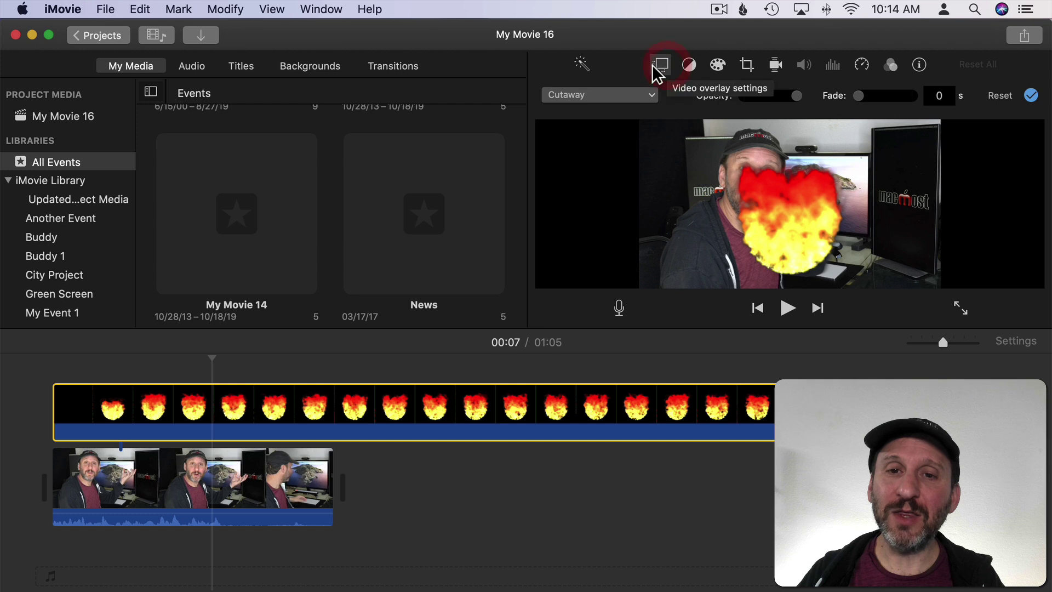
left_click(600, 96)
left_click(602, 153)
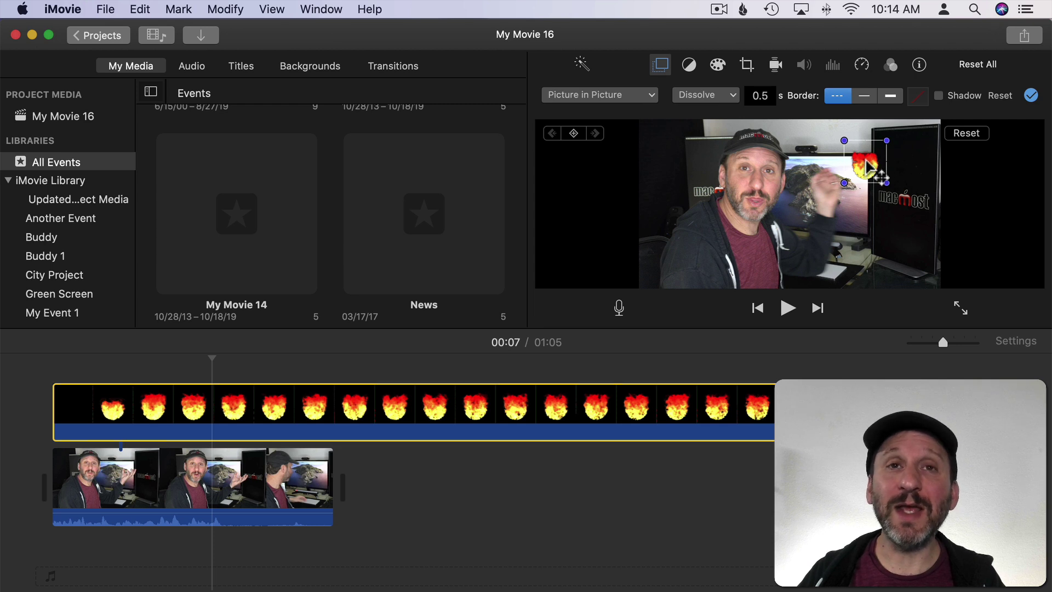
mouse_move(866, 164)
left_mouse_down()
mouse_move(854, 159)
mouse_move(863, 163)
left_mouse_up()
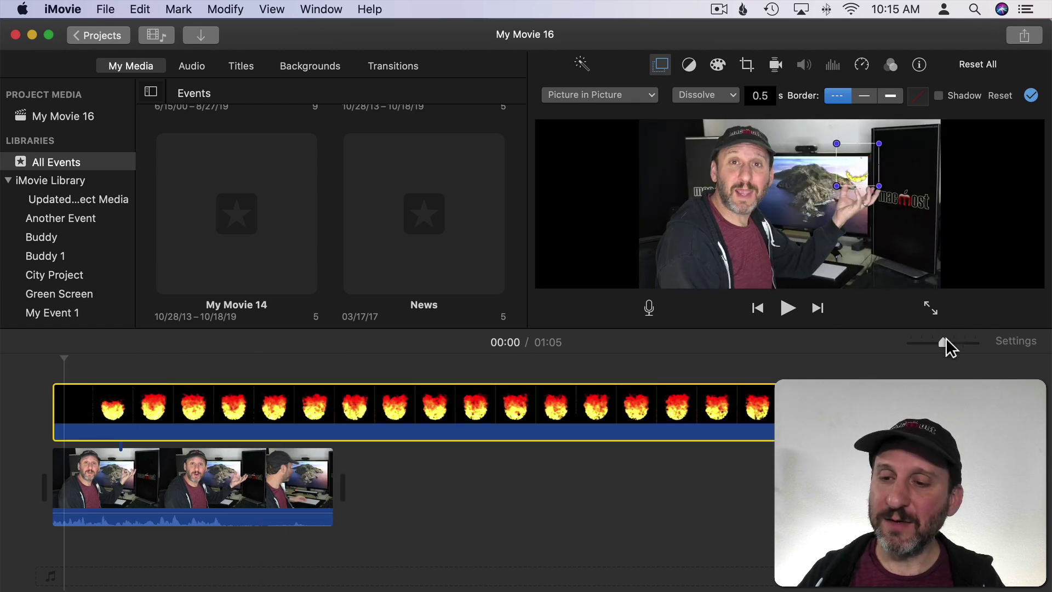
Step: Zoom into the timeline and park the playhead on the Fireball clip's first frame
left_click_drag(943, 342, 974, 342)
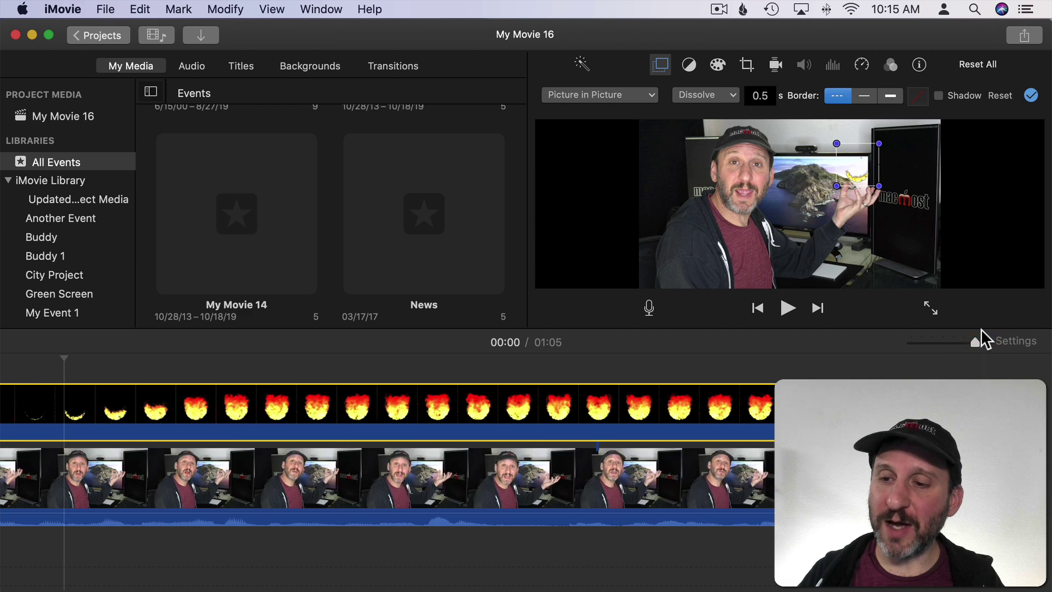
scroll(301, 436, "left", 5)
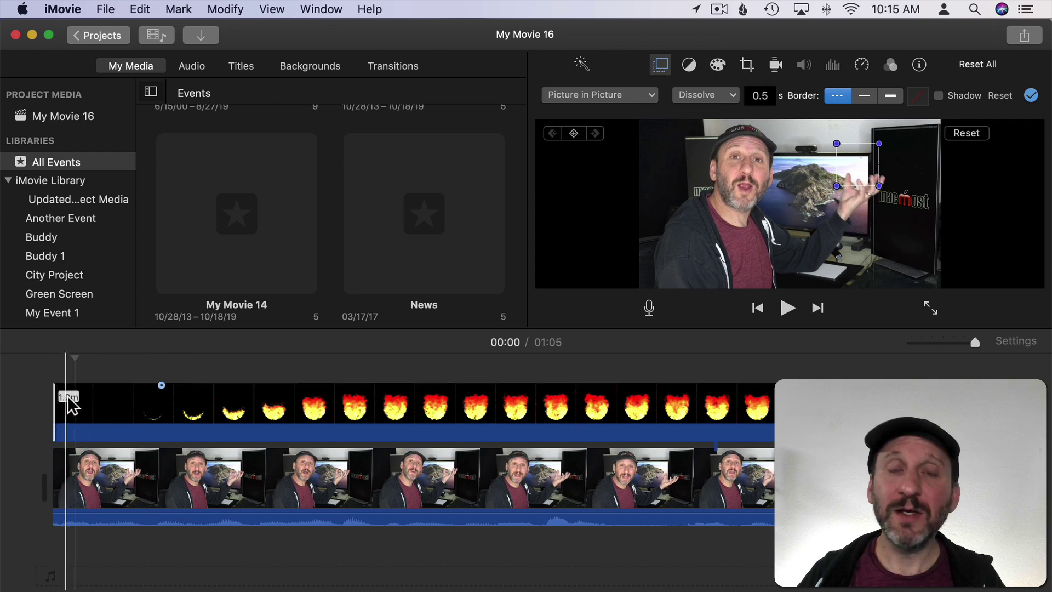
left_click(90, 396)
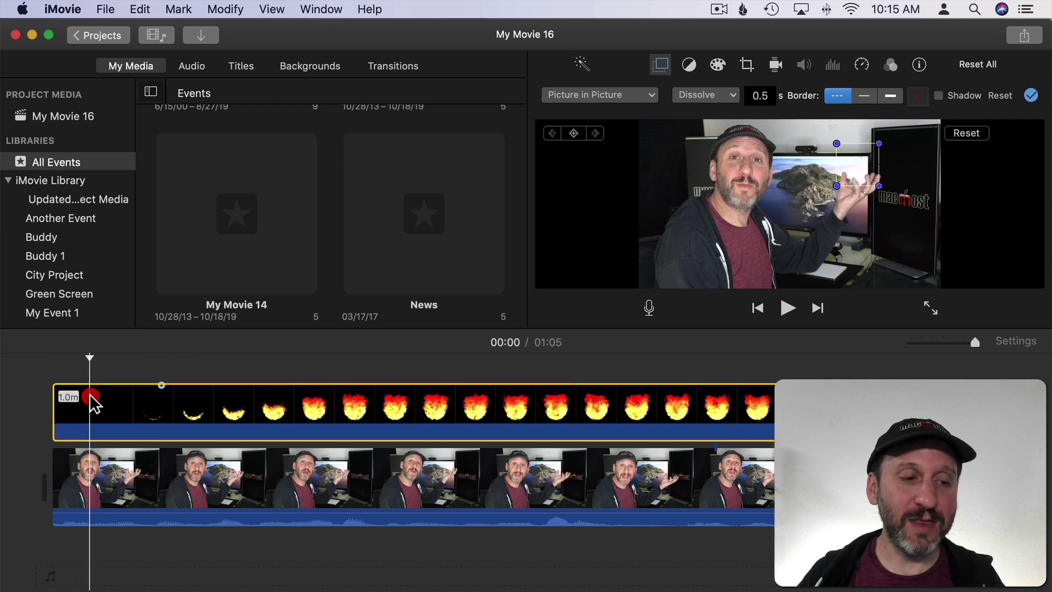
left_click(59, 407)
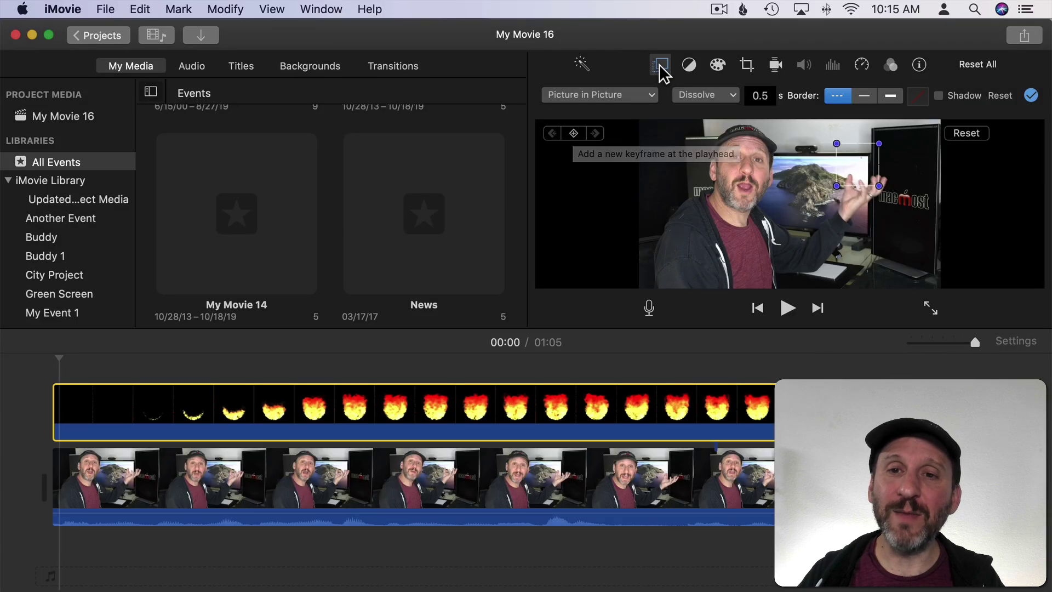
left_click(659, 65)
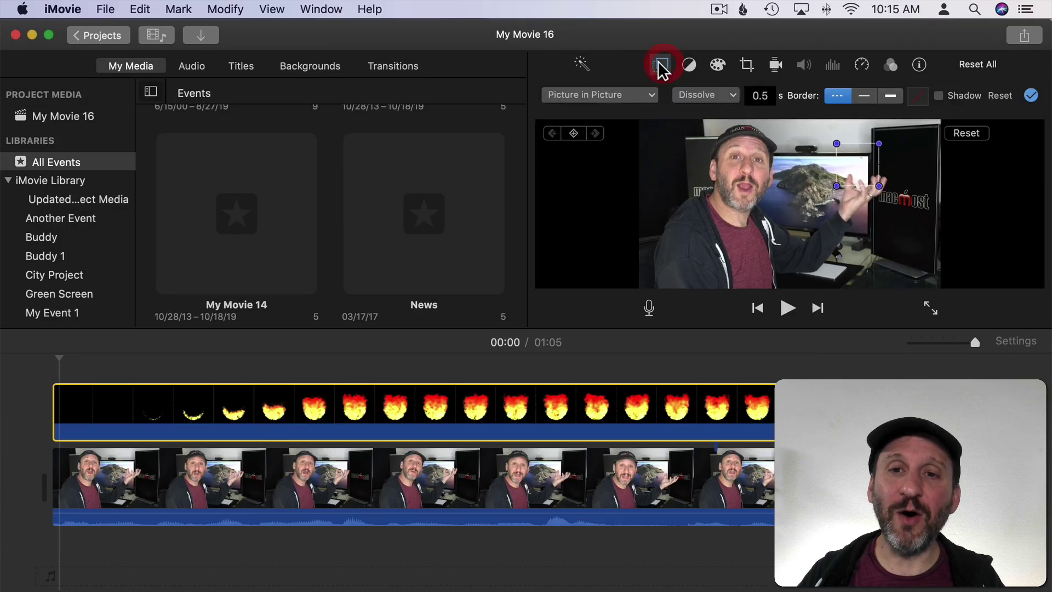
Step: Add a keyframe at the Fireball clip's start with the small box beside the raised hand
left_click(573, 133)
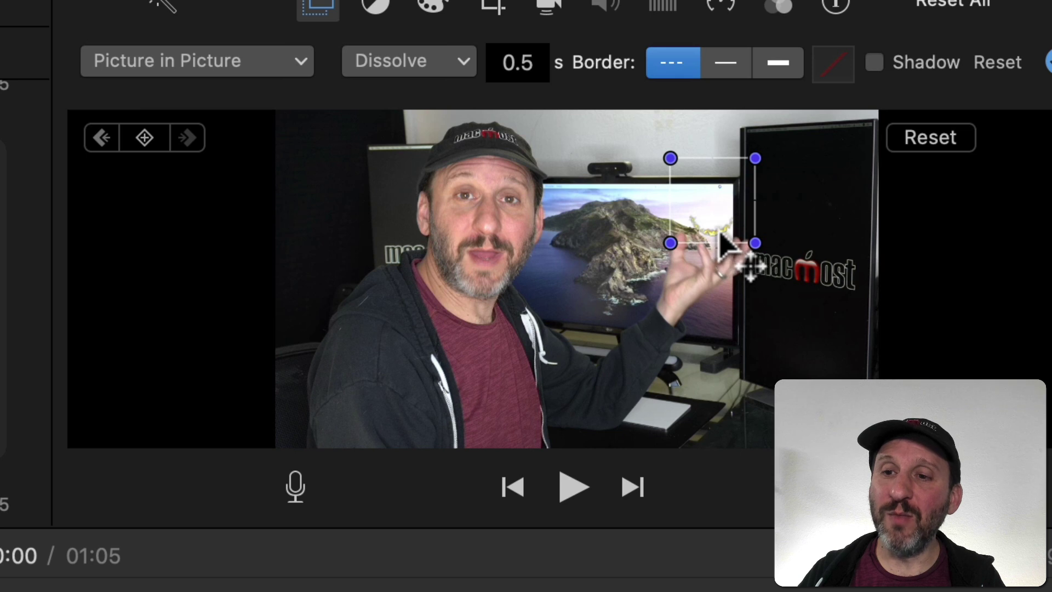
left_click_drag(718, 235, 712, 230)
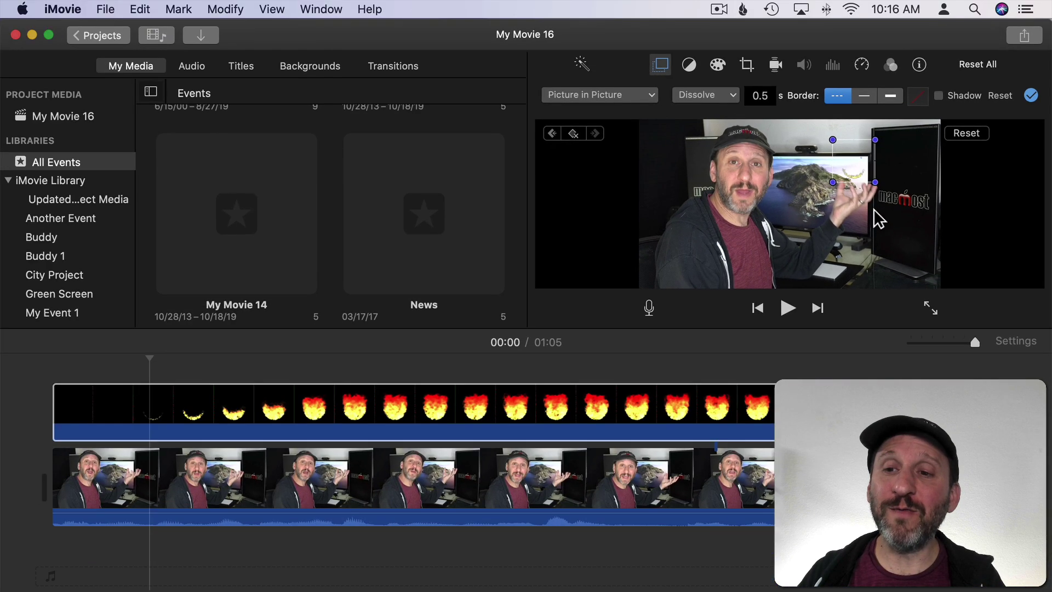
Step: Advance frame by frame, repositioning the fireball box over the moving hand up to 00:07
key("Right")
key("Right")
key("Right")
key("Right")
key("Right")
key("Right")
key("Right")
key("Right")
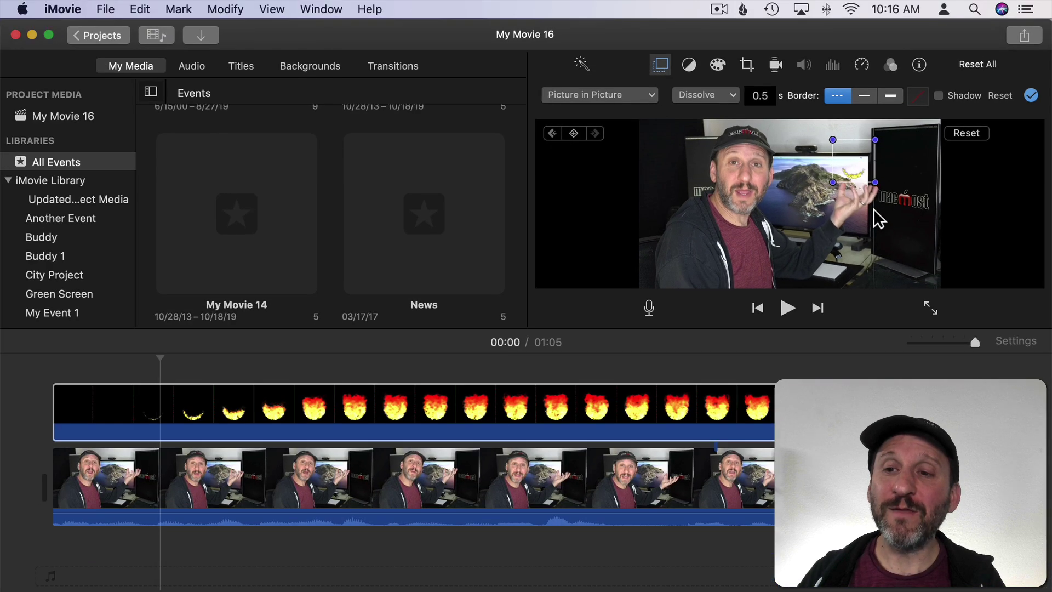
key("Right")
key("Right")
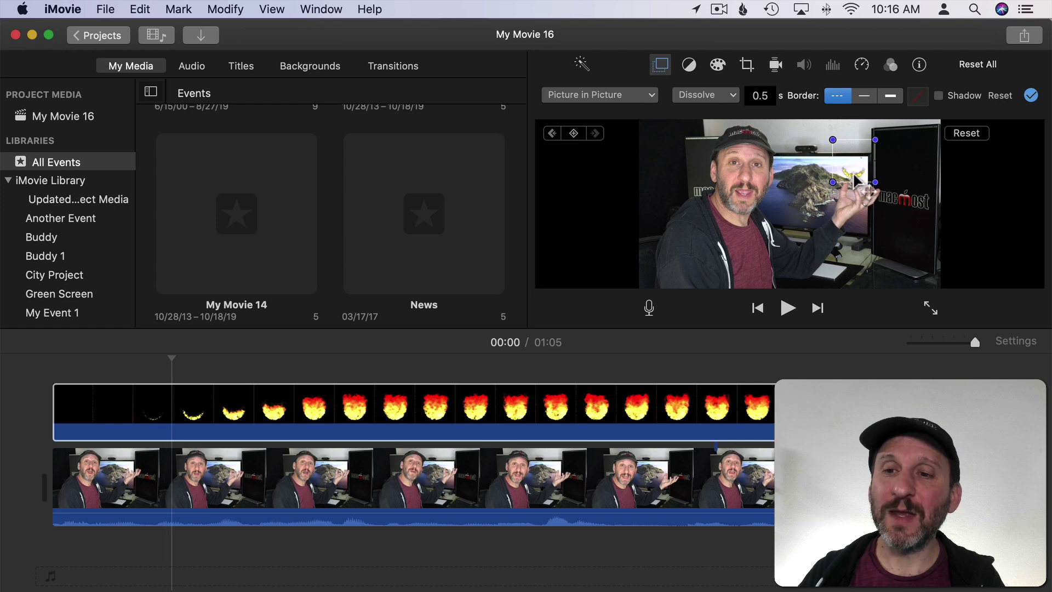
left_click_drag(856, 181, 862, 184)
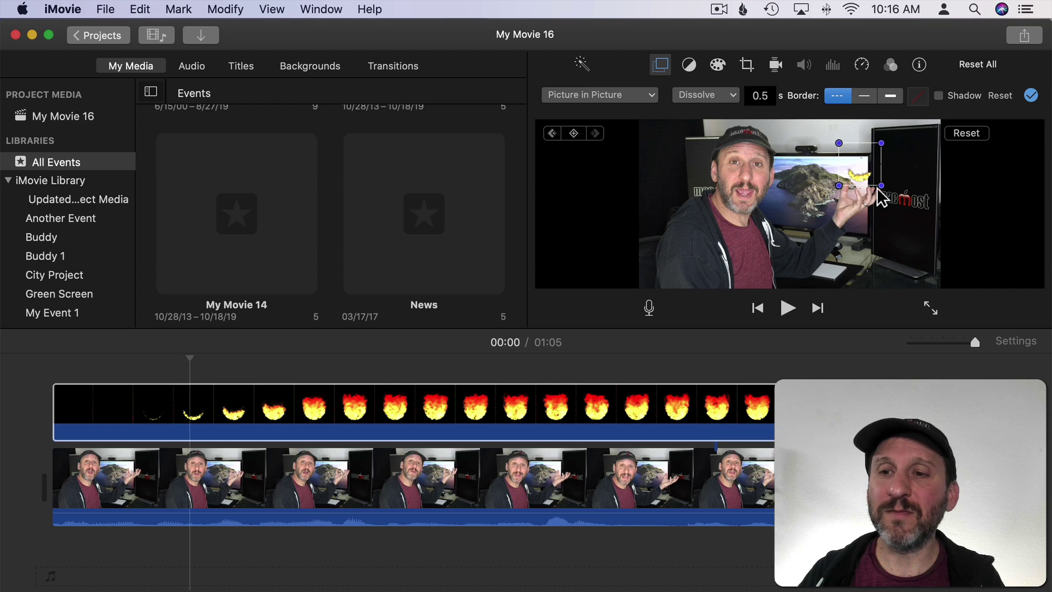
left_click_drag(862, 183, 863, 185)
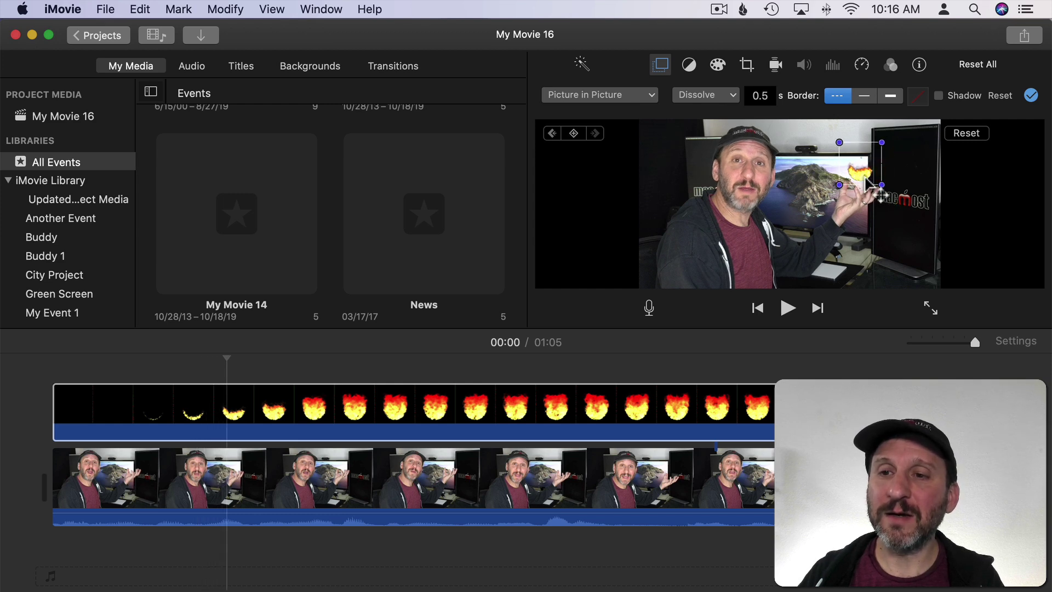
left_click_drag(865, 180, 863, 178)
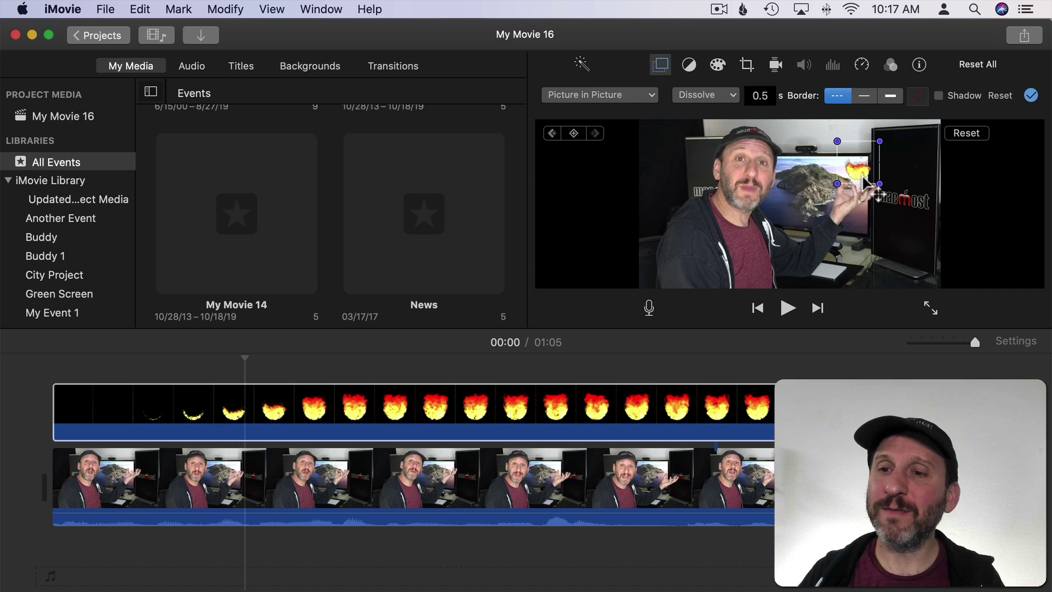
mouse_move(858, 176)
left_mouse_down()
mouse_move(871, 184)
mouse_move(858, 174)
left_mouse_up()
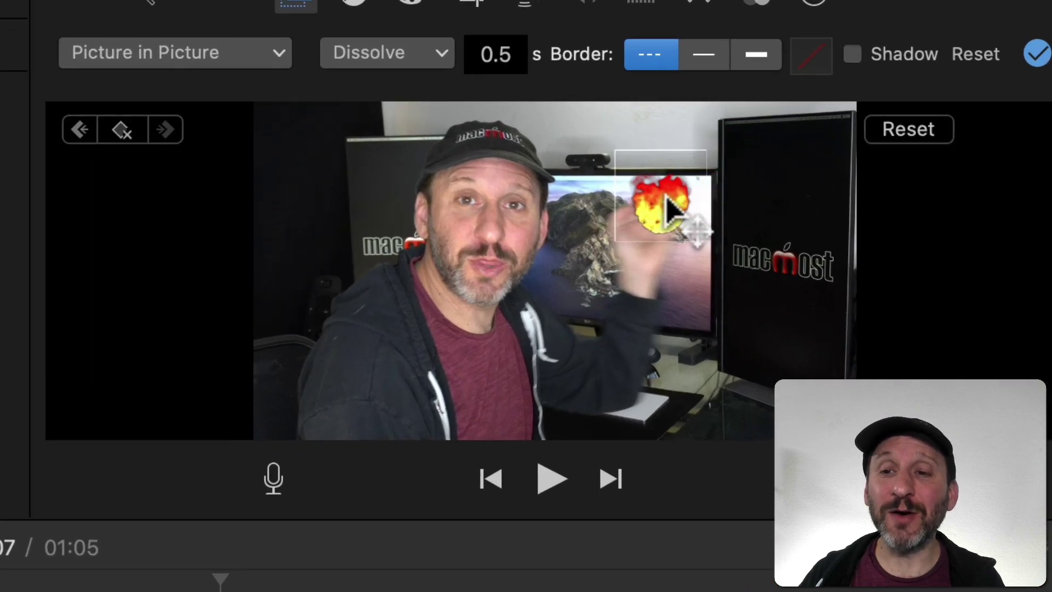
Step: By 00:08, move the fireball box up-right and enlarge it into a large flame
left_click_drag(664, 197, 856, 228)
left_click(739, 581)
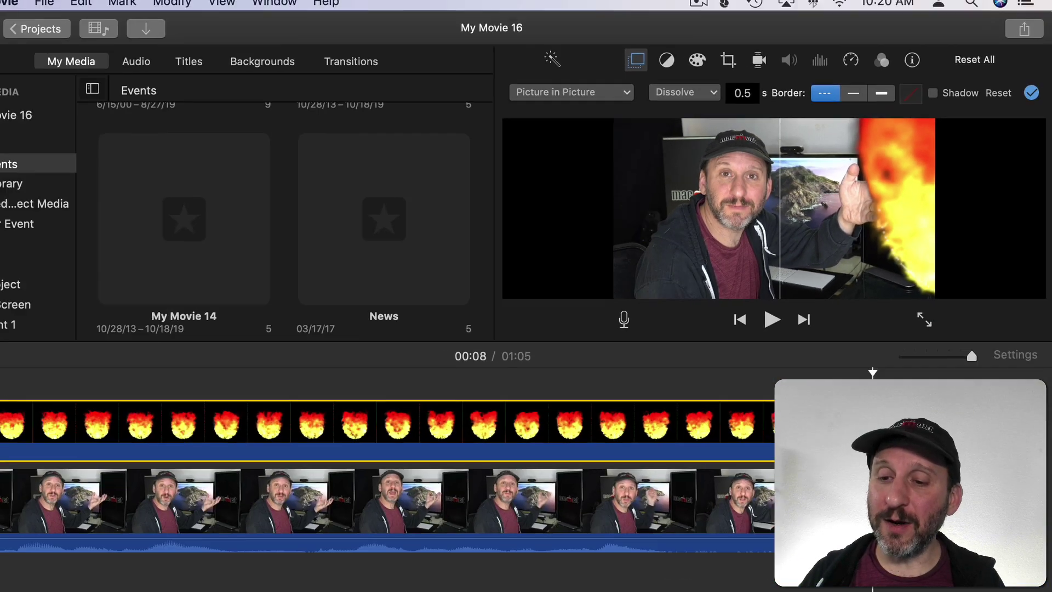
Step: Trim the background presenter clip to 8 seconds, matching the 8.0s Fireball overlay
left_click(98, 427)
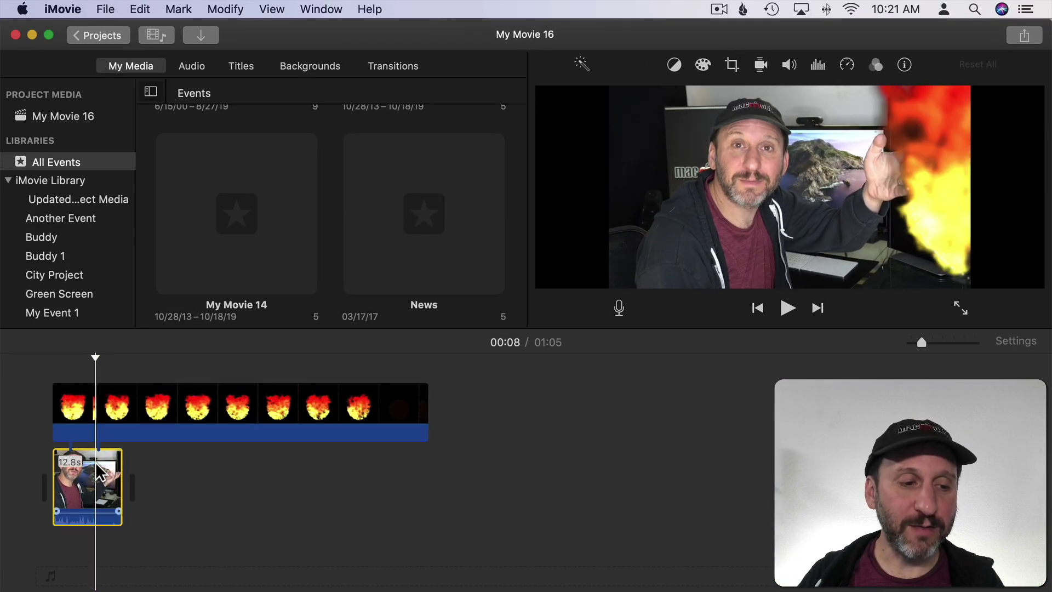
key("super+v")
key("cmd+z")
key("cmd+z")
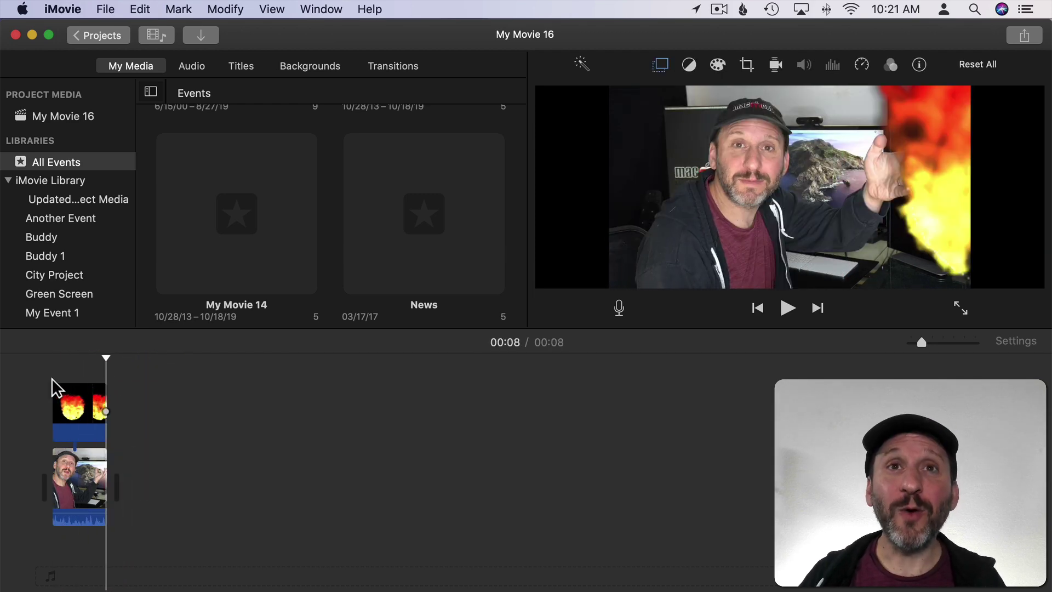
left_click(950, 342)
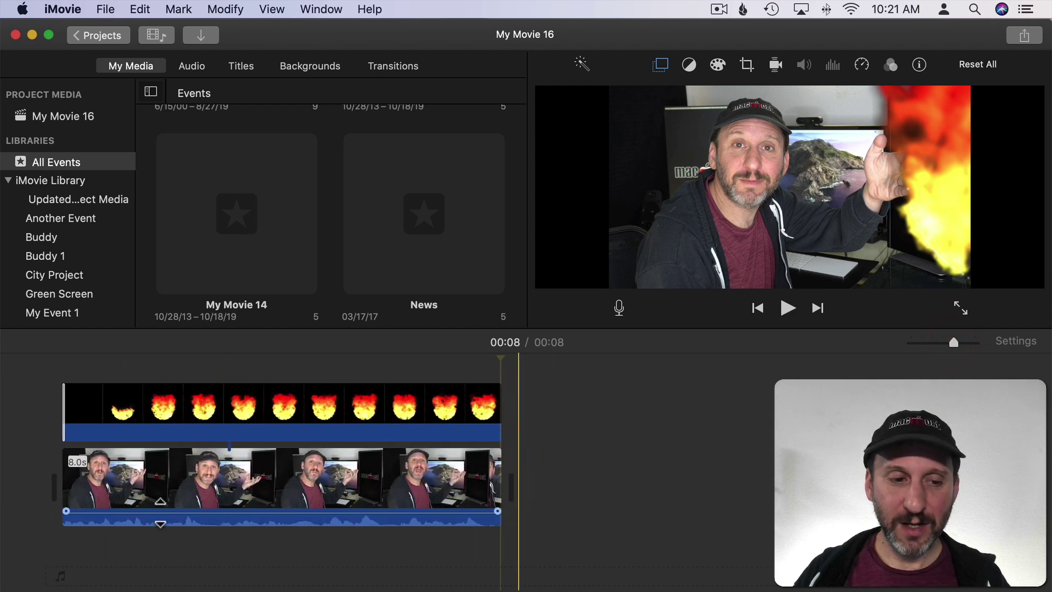
left_click(40, 408)
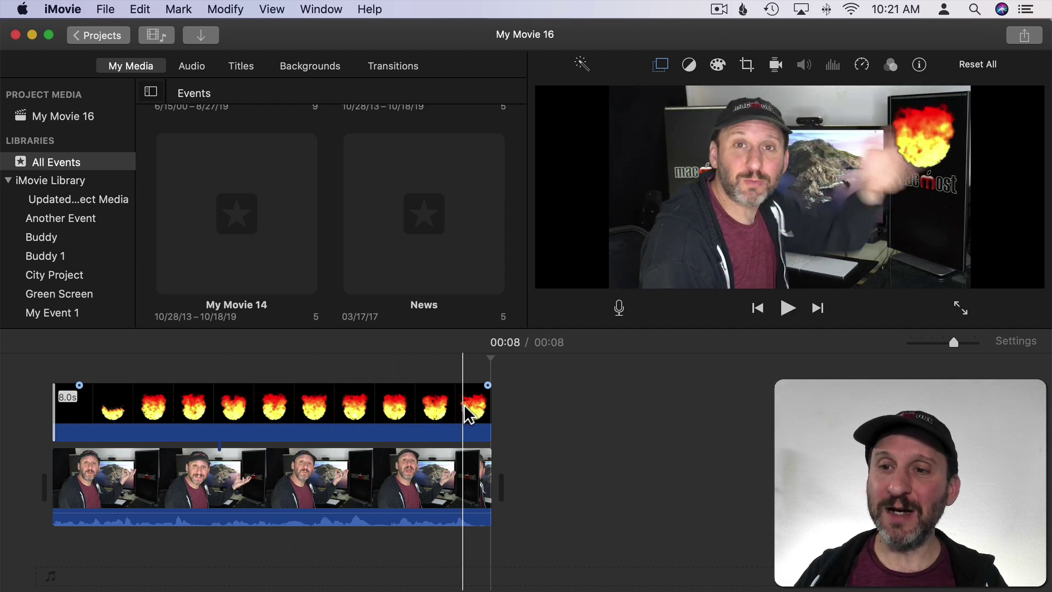
Step: Bring up the File > Share submenu showing the File… export option
left_click(107, 9)
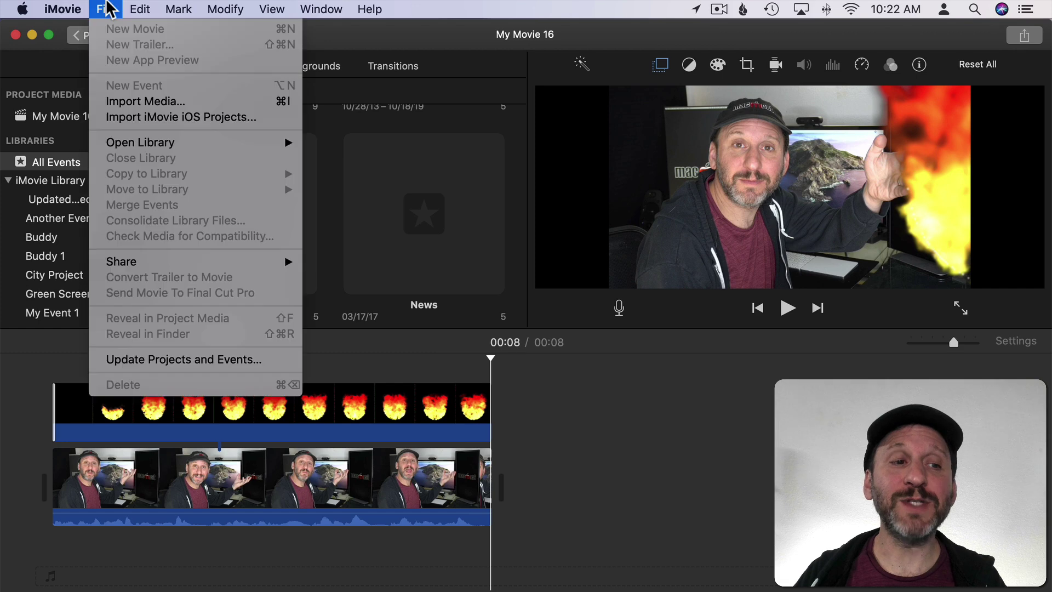
mouse_move(190, 261)
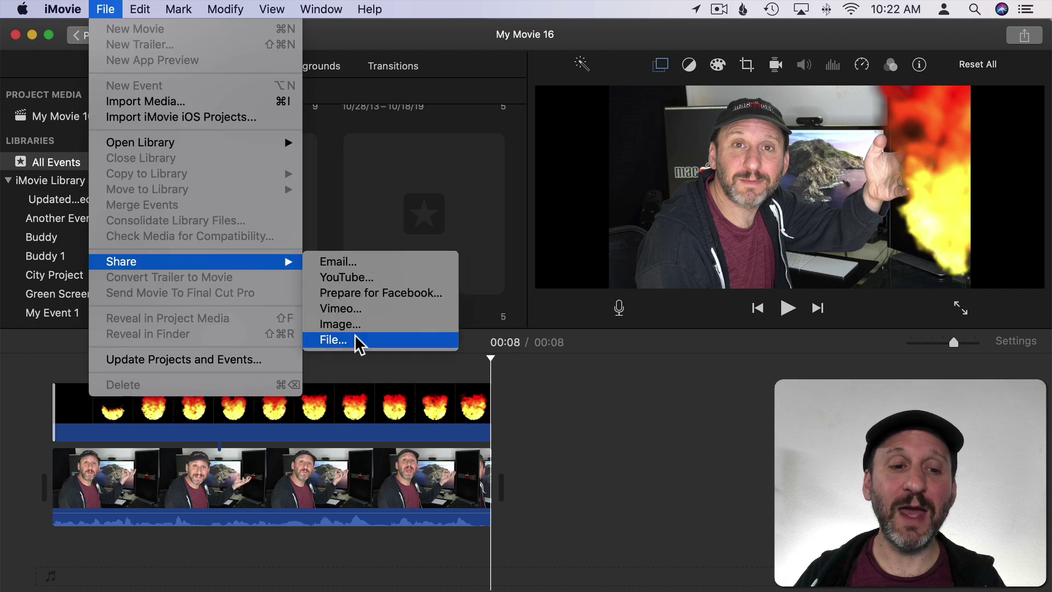